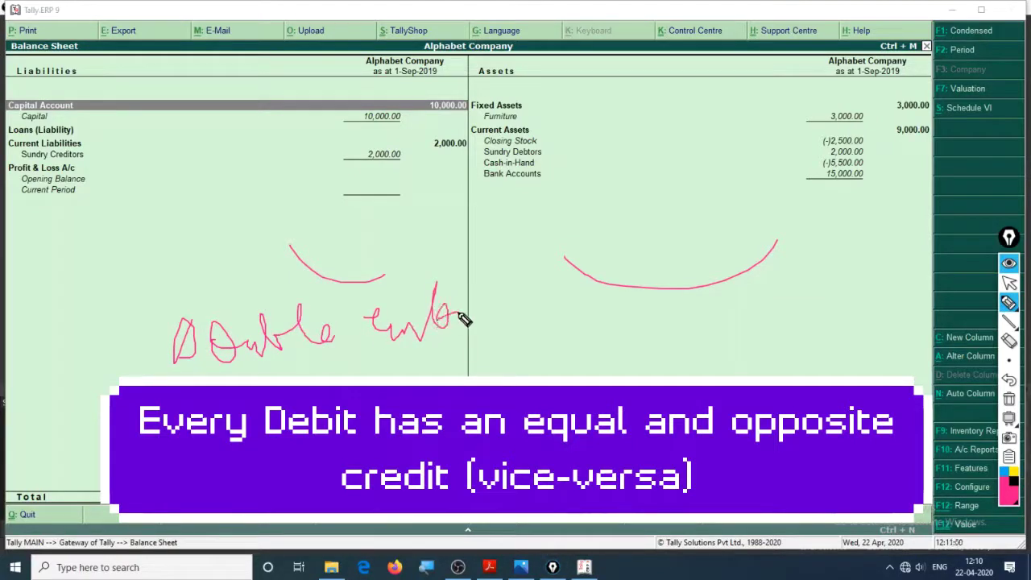
Step: Complete the handwritten note "Double entry" below the balance sheet and add underlined "Dr" and "Cr" beside it
{"action": "left_click_drag", "start_coordinate": [402, 300], "coordinate": [451, 298]}
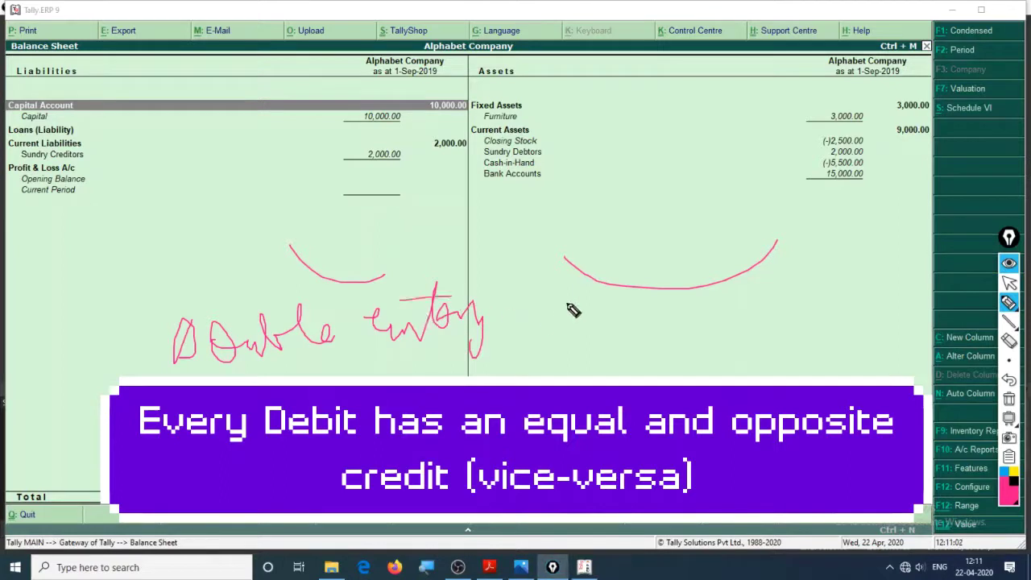
{"action": "mouse_move", "coordinate": [568, 306]}
{"action": "left_mouse_down"}
{"action": "mouse_move", "coordinate": [576, 351]}
{"action": "mouse_move", "coordinate": [503, 372]}
{"action": "left_mouse_up"}
{"action": "mouse_move", "coordinate": [638, 346]}
{"action": "left_mouse_down"}
{"action": "mouse_move", "coordinate": [708, 326]}
{"action": "mouse_move", "coordinate": [681, 314]}
{"action": "mouse_move", "coordinate": [672, 334]}
{"action": "mouse_move", "coordinate": [697, 326]}
{"action": "left_mouse_up"}
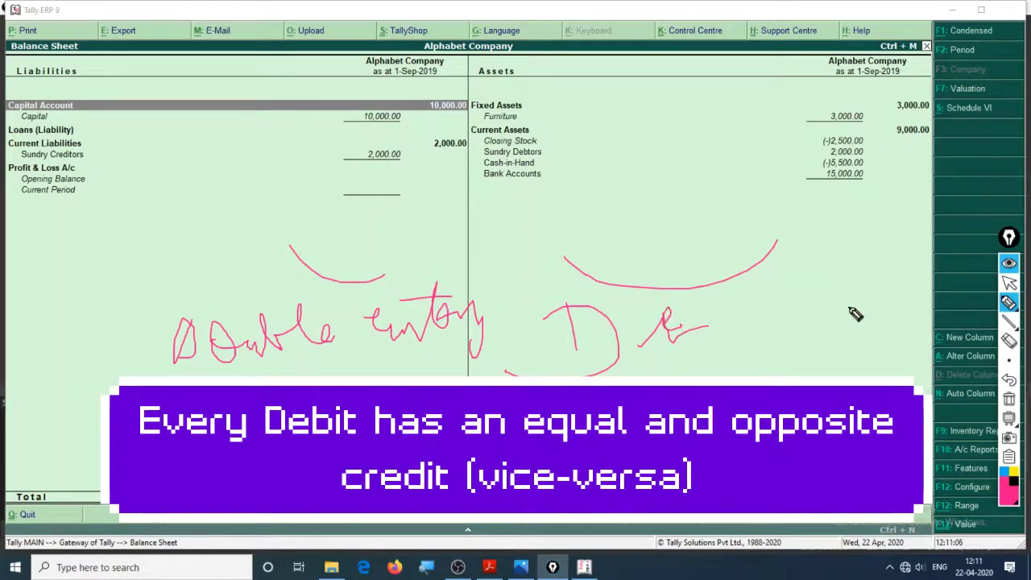
{"action": "left_click_drag", "start_coordinate": [851, 297], "coordinate": [916, 327]}
{"action": "left_click_drag", "start_coordinate": [655, 375], "coordinate": [757, 350]}
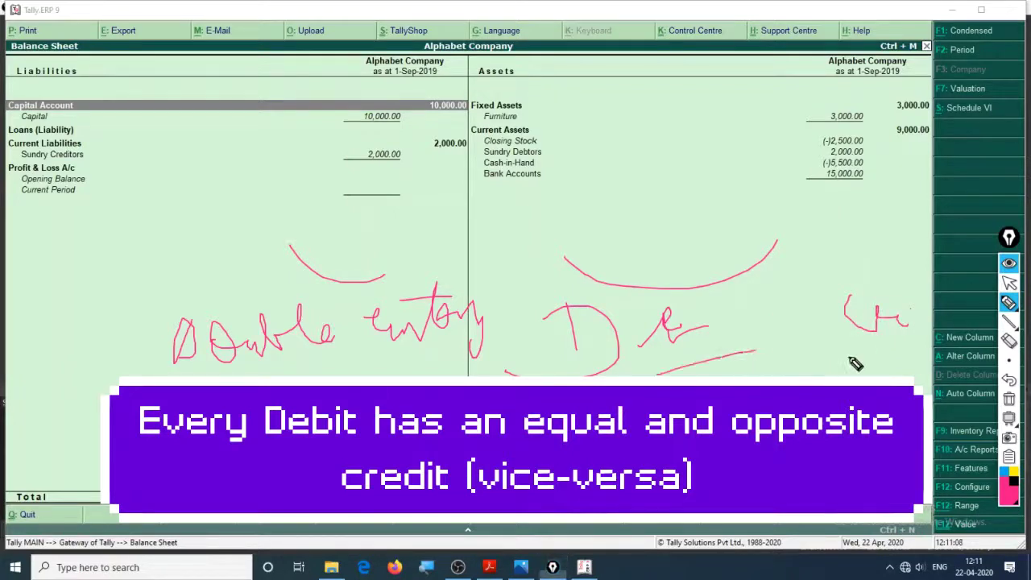
{"action": "left_click_drag", "start_coordinate": [859, 349], "coordinate": [916, 330]}
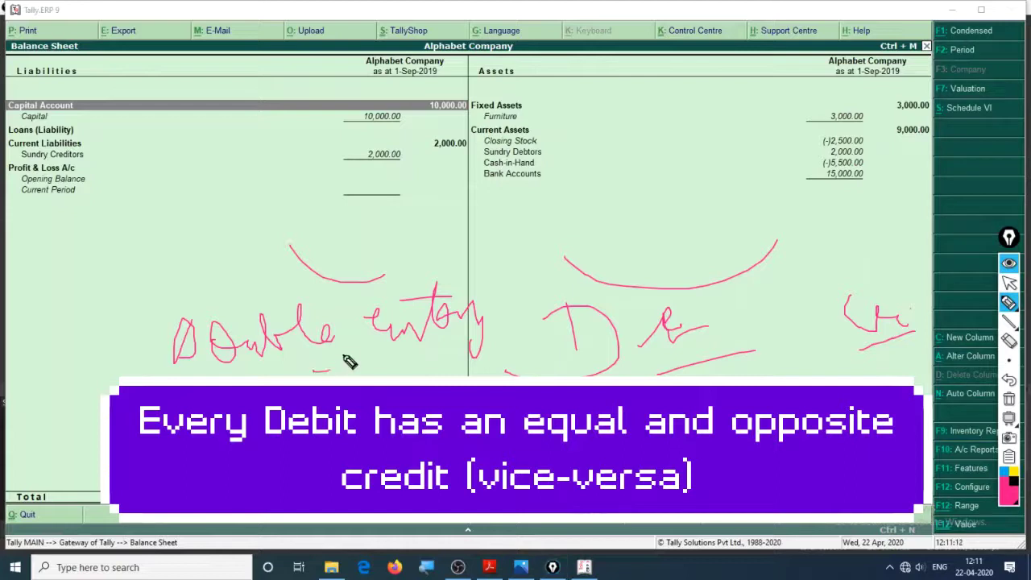
Step: Mark the Double entry, Dr and Cr notes with ticks and circle the balance sheet's total on the assets side
{"action": "mouse_move", "coordinate": [283, 364]}
{"action": "left_mouse_down"}
{"action": "mouse_move", "coordinate": [347, 372]}
{"action": "mouse_move", "coordinate": [383, 348]}
{"action": "left_mouse_up"}
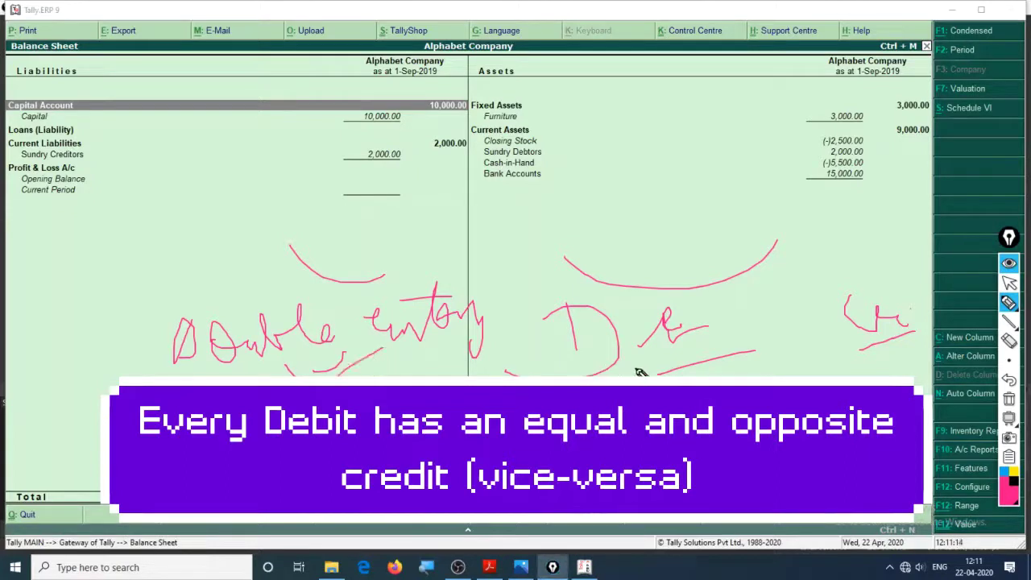
{"action": "left_click_drag", "start_coordinate": [602, 262], "coordinate": [719, 201]}
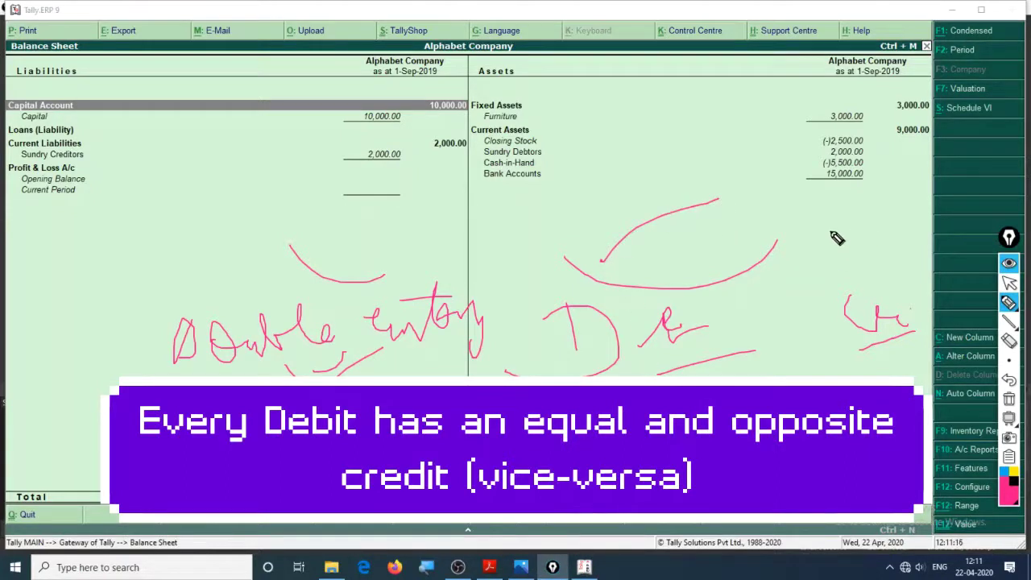
{"action": "mouse_move", "coordinate": [843, 234]}
{"action": "left_mouse_down"}
{"action": "mouse_move", "coordinate": [906, 242]}
{"action": "mouse_move", "coordinate": [929, 211]}
{"action": "left_mouse_up"}
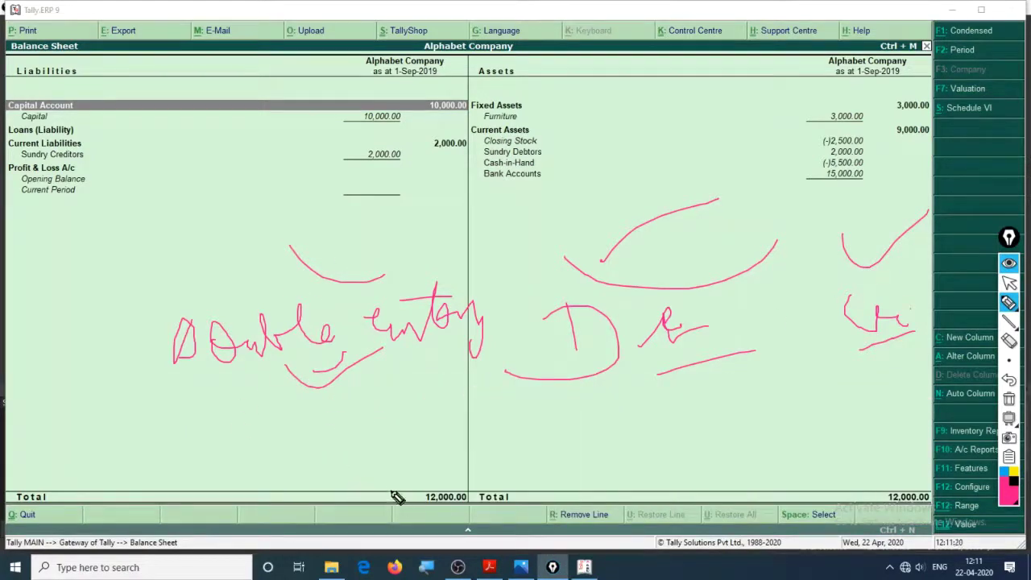
{"action": "mouse_move", "coordinate": [830, 512]}
{"action": "left_mouse_down"}
{"action": "mouse_move", "coordinate": [886, 534]}
{"action": "mouse_move", "coordinate": [847, 488]}
{"action": "mouse_move", "coordinate": [863, 517]}
{"action": "left_mouse_up"}
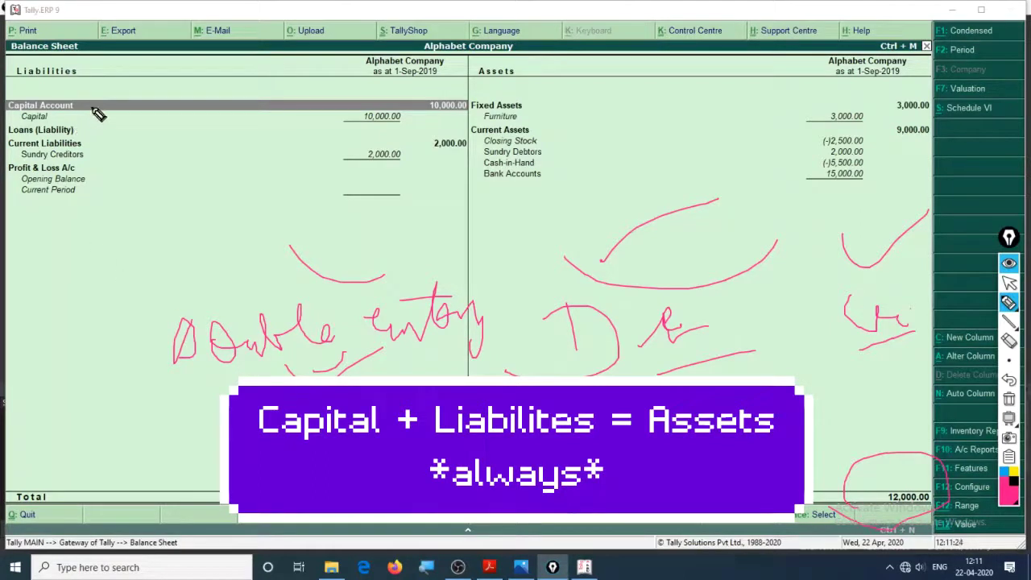
Step: Mark capital with C, liabilities with L and assets with A, and handwrite the equation C + L = A across the balance sheet
{"action": "left_click_drag", "start_coordinate": [95, 105], "coordinate": [167, 129]}
{"action": "left_click_drag", "start_coordinate": [105, 135], "coordinate": [121, 186]}
{"action": "left_click_drag", "start_coordinate": [135, 168], "coordinate": [108, 238]}
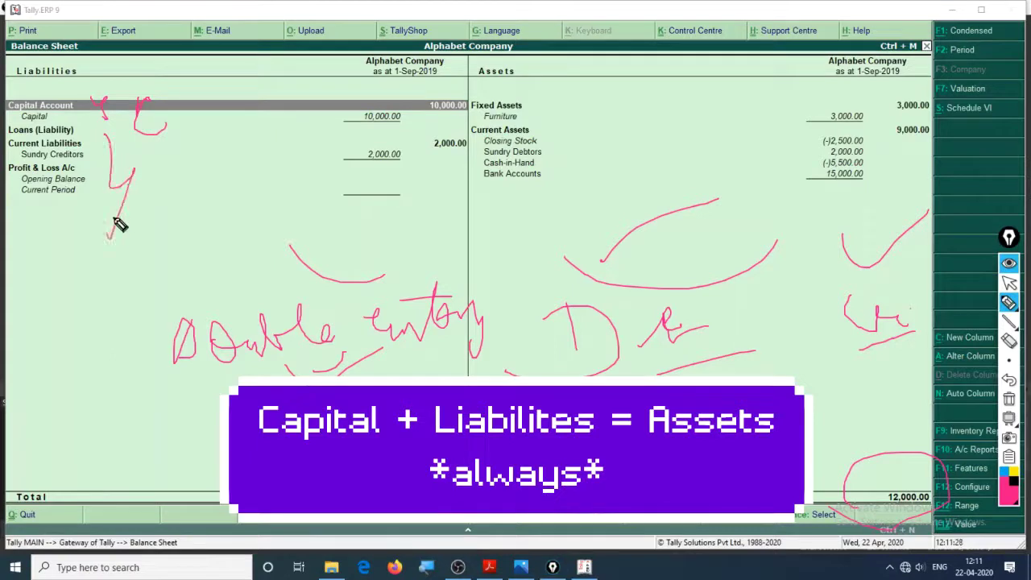
{"action": "left_click_drag", "start_coordinate": [164, 159], "coordinate": [196, 202]}
{"action": "mouse_move", "coordinate": [566, 146]}
{"action": "left_mouse_down"}
{"action": "mouse_move", "coordinate": [573, 106]}
{"action": "mouse_move", "coordinate": [598, 139]}
{"action": "mouse_move", "coordinate": [574, 127]}
{"action": "left_mouse_up"}
{"action": "mouse_move", "coordinate": [351, 211]}
{"action": "left_mouse_down"}
{"action": "mouse_move", "coordinate": [392, 223]}
{"action": "mouse_move", "coordinate": [398, 218]}
{"action": "mouse_move", "coordinate": [350, 212]}
{"action": "mouse_move", "coordinate": [381, 205]}
{"action": "mouse_move", "coordinate": [392, 222]}
{"action": "mouse_move", "coordinate": [425, 208]}
{"action": "mouse_move", "coordinate": [415, 219]}
{"action": "mouse_move", "coordinate": [556, 207]}
{"action": "mouse_move", "coordinate": [576, 225]}
{"action": "left_mouse_up"}
{"action": "mouse_move", "coordinate": [576, 211]}
{"action": "left_mouse_down"}
{"action": "mouse_move", "coordinate": [593, 227]}
{"action": "mouse_move", "coordinate": [592, 215]}
{"action": "left_mouse_up"}
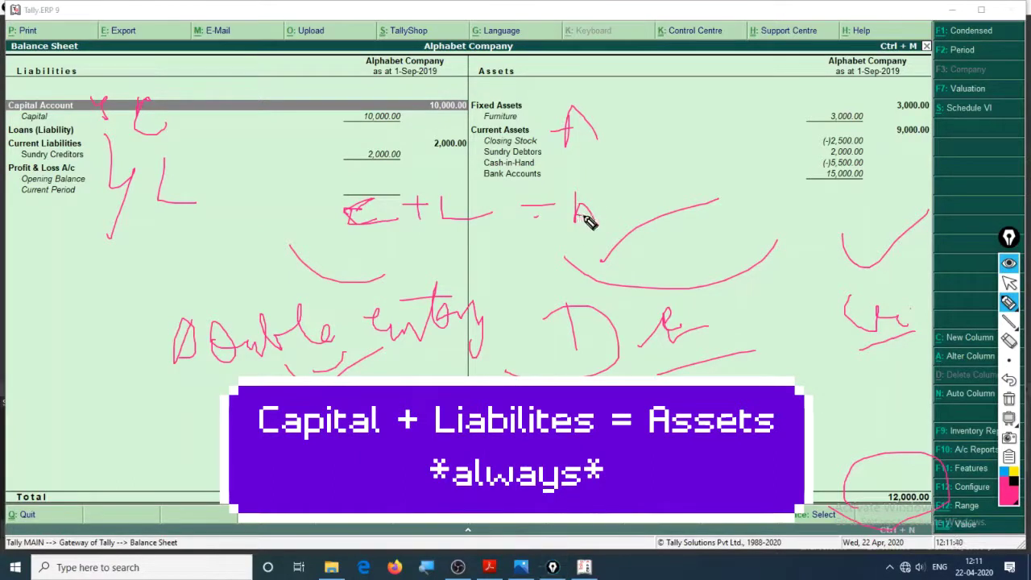
{"action": "left_click_drag", "start_coordinate": [528, 218], "coordinate": [556, 216]}
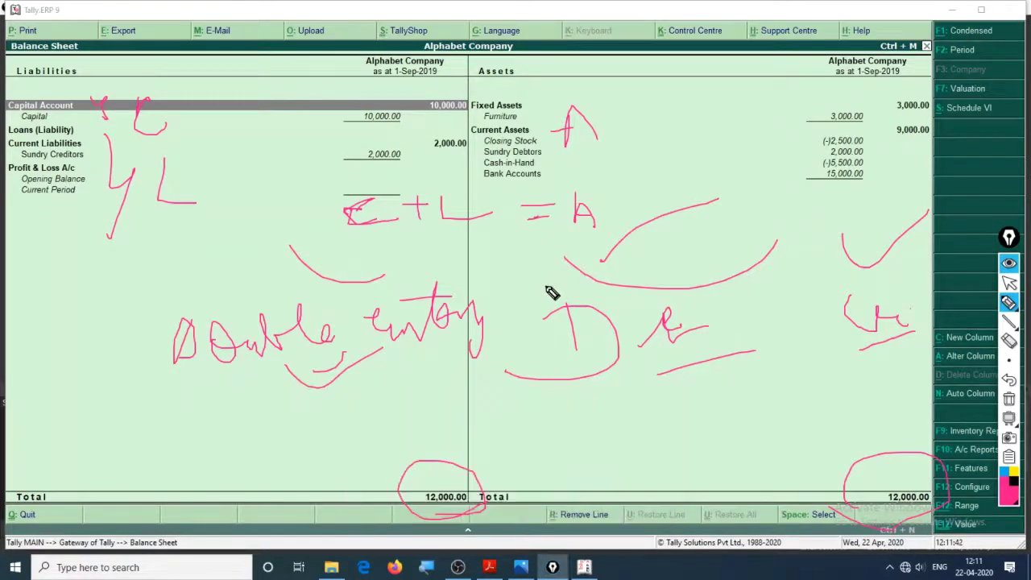
Step: Clear the annotations and underline transaction 6, the credit sale to Mr Y, in Pass_Journal_Entries.pdf in Acrobat Reader
{"action": "key", "text": "ctrl+shift+c"}
{"action": "key", "text": "ctrl+shift+1"}
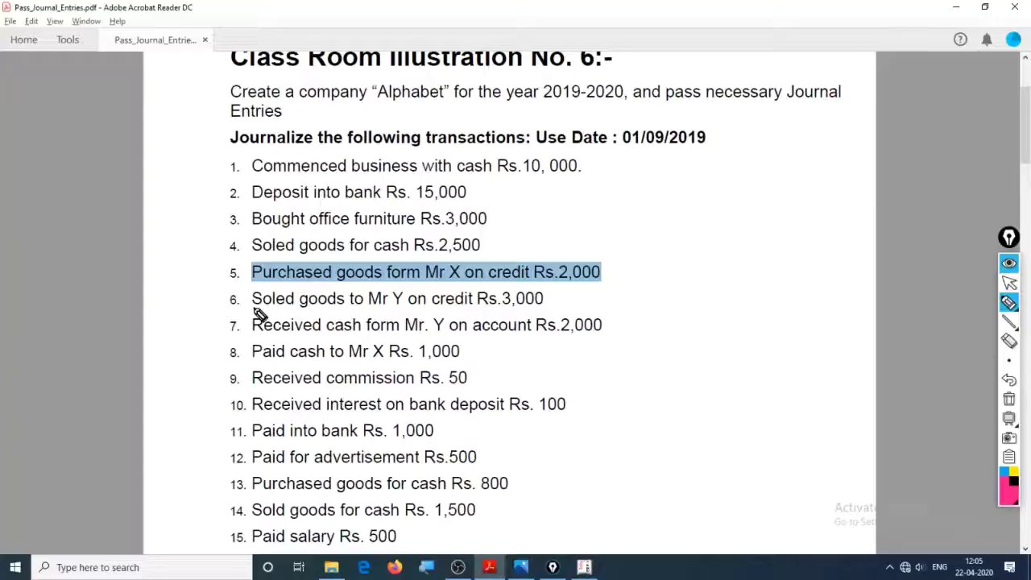
{"action": "left_click_drag", "start_coordinate": [256, 310], "coordinate": [580, 320]}
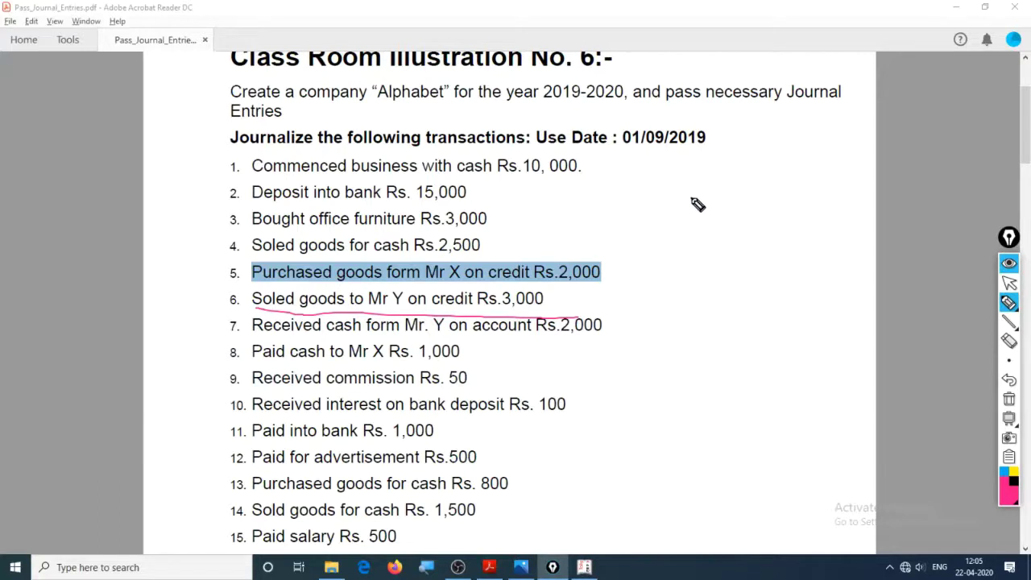
Step: Handwrite the two accounts of transaction 6, Mr Y and Sales, side by side with a vertical divider
{"action": "mouse_move", "coordinate": [624, 203]}
{"action": "left_mouse_down"}
{"action": "mouse_move", "coordinate": [693, 198]}
{"action": "mouse_move", "coordinate": [723, 178]}
{"action": "mouse_move", "coordinate": [717, 202]}
{"action": "left_mouse_up"}
{"action": "mouse_move", "coordinate": [760, 153]}
{"action": "left_mouse_down"}
{"action": "mouse_move", "coordinate": [770, 270]}
{"action": "mouse_move", "coordinate": [774, 229]}
{"action": "left_mouse_up"}
{"action": "mouse_move", "coordinate": [776, 169]}
{"action": "left_mouse_down"}
{"action": "mouse_move", "coordinate": [796, 211]}
{"action": "mouse_move", "coordinate": [833, 198]}
{"action": "mouse_move", "coordinate": [856, 166]}
{"action": "mouse_move", "coordinate": [870, 202]}
{"action": "mouse_move", "coordinate": [904, 150]}
{"action": "mouse_move", "coordinate": [930, 161]}
{"action": "mouse_move", "coordinate": [923, 179]}
{"action": "left_mouse_up"}
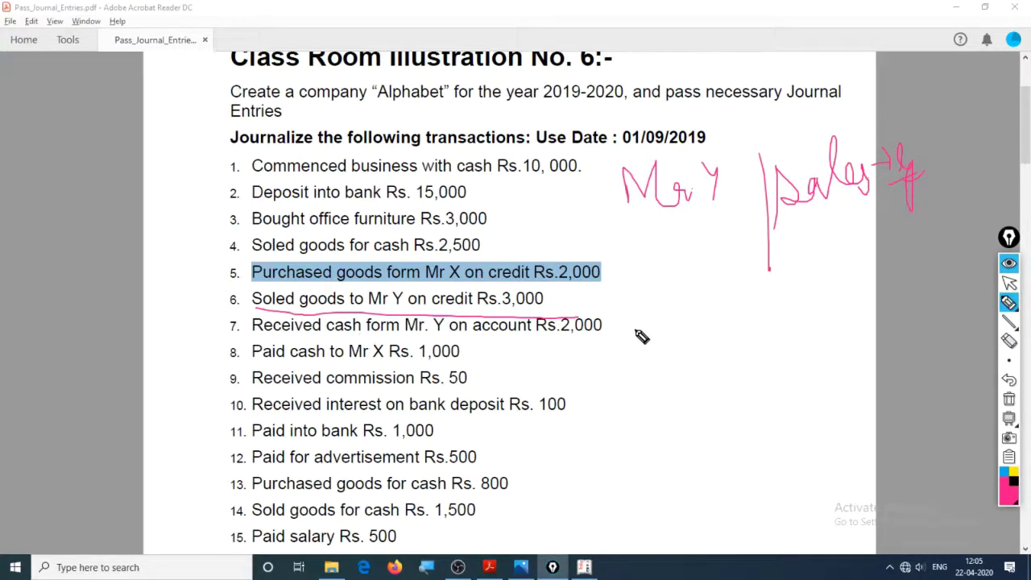
Step: Handwrite the trial entry "Sales Dr To Mr Y", double-underline Mr Y and cross the whole entry out
{"action": "mouse_move", "coordinate": [681, 252]}
{"action": "left_mouse_down"}
{"action": "mouse_move", "coordinate": [714, 276]}
{"action": "mouse_move", "coordinate": [728, 249]}
{"action": "mouse_move", "coordinate": [742, 273]}
{"action": "mouse_move", "coordinate": [754, 256]}
{"action": "left_mouse_up"}
{"action": "mouse_move", "coordinate": [814, 238]}
{"action": "left_mouse_down"}
{"action": "mouse_move", "coordinate": [816, 267]}
{"action": "mouse_move", "coordinate": [853, 245]}
{"action": "left_mouse_up"}
{"action": "mouse_move", "coordinate": [749, 325]}
{"action": "left_mouse_down"}
{"action": "mouse_move", "coordinate": [818, 332]}
{"action": "mouse_move", "coordinate": [825, 308]}
{"action": "mouse_move", "coordinate": [879, 290]}
{"action": "mouse_move", "coordinate": [891, 259]}
{"action": "mouse_move", "coordinate": [900, 270]}
{"action": "left_mouse_up"}
{"action": "left_click_drag", "start_coordinate": [838, 312], "coordinate": [902, 282]}
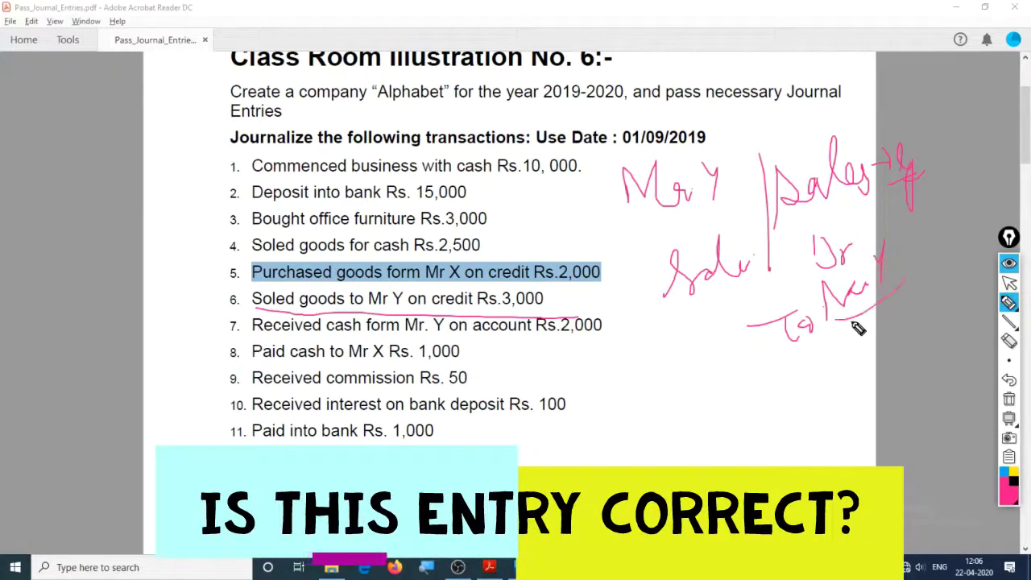
{"action": "left_click_drag", "start_coordinate": [844, 334], "coordinate": [912, 300]}
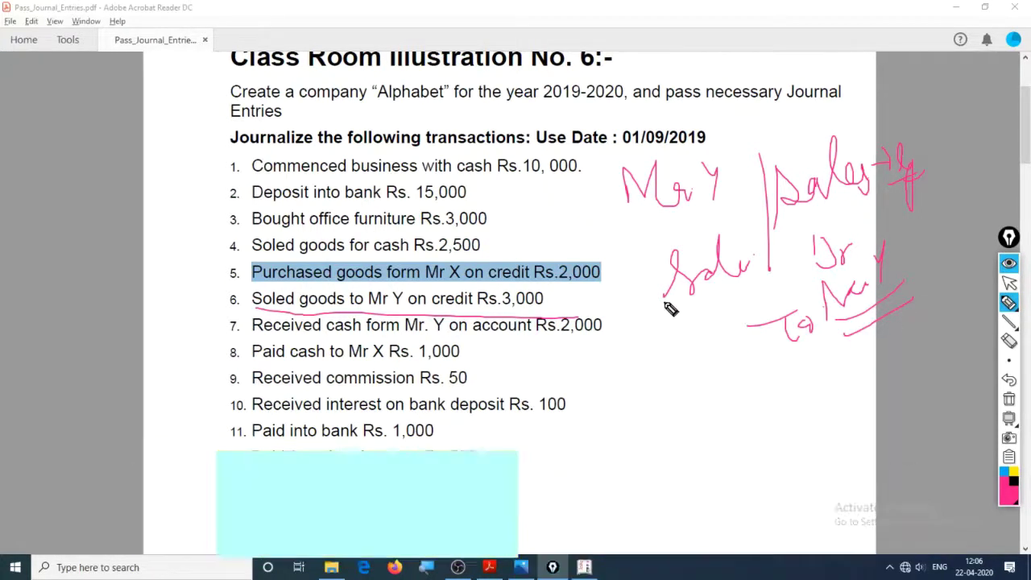
{"action": "mouse_move", "coordinate": [628, 173]}
{"action": "left_mouse_down"}
{"action": "mouse_move", "coordinate": [612, 274]}
{"action": "mouse_move", "coordinate": [713, 411]}
{"action": "left_mouse_up"}
{"action": "left_click_drag", "start_coordinate": [834, 207], "coordinate": [759, 409]}
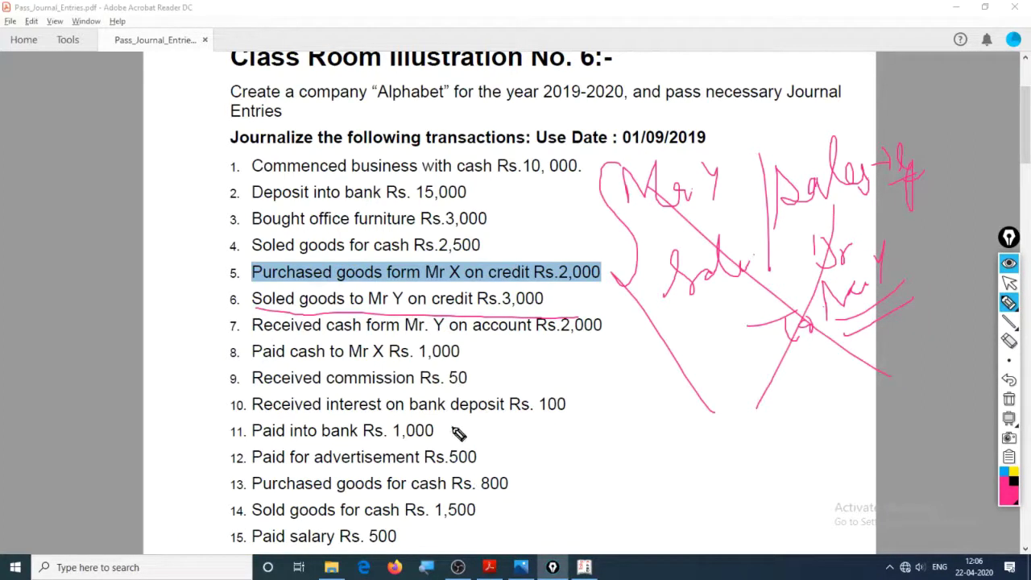
Step: Show the Cheat_Sheet.JPG image beside the PDF, clear the drawings and handwrite the step 1 accounts, goods and Y
{"action": "key", "text": "alt+Tab"}
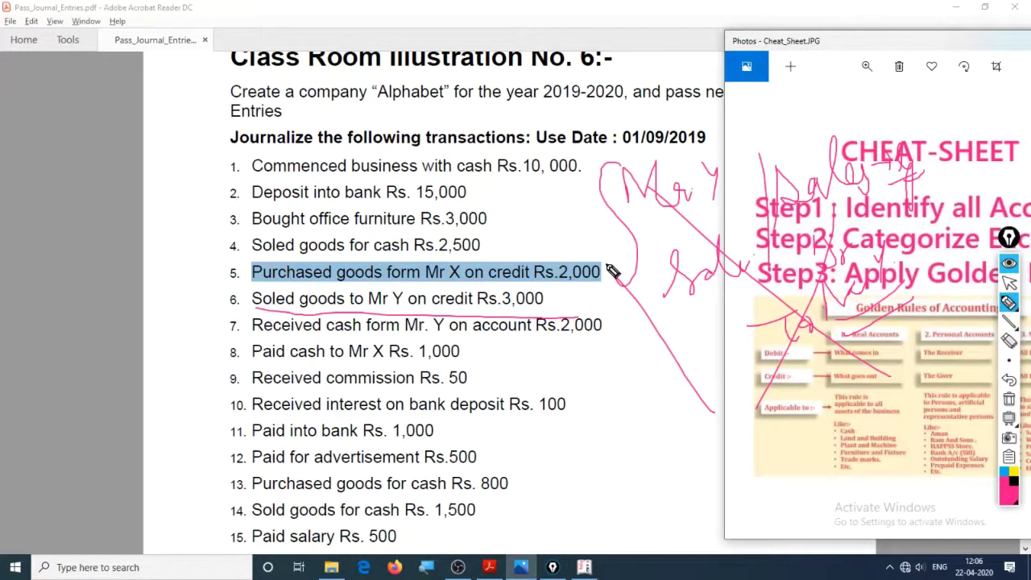
{"action": "key", "text": "ctrl+shift+c"}
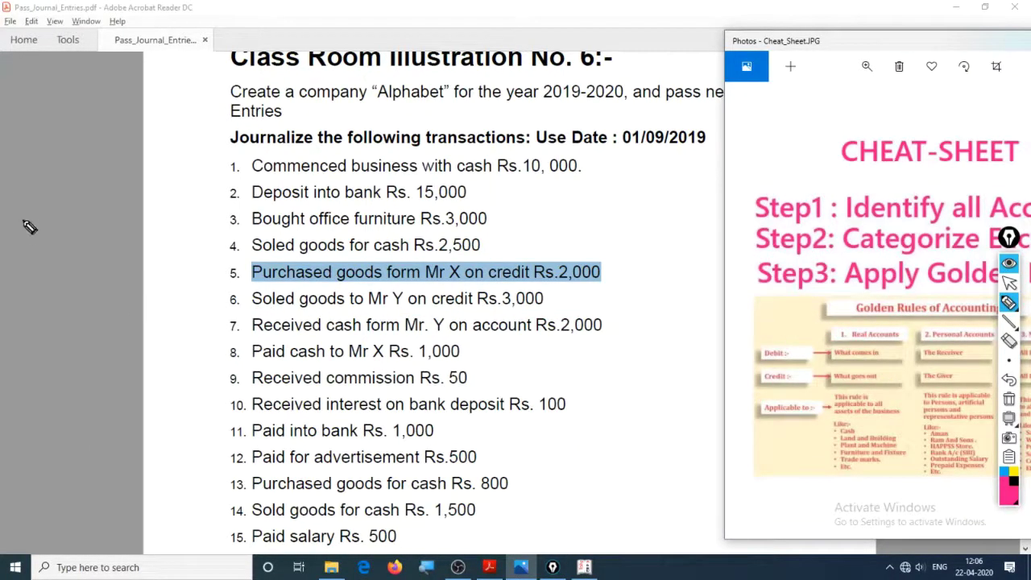
{"action": "mouse_move", "coordinate": [6, 165]}
{"action": "left_mouse_down"}
{"action": "mouse_move", "coordinate": [28, 156]}
{"action": "mouse_move", "coordinate": [32, 184]}
{"action": "mouse_move", "coordinate": [21, 187]}
{"action": "mouse_move", "coordinate": [45, 145]}
{"action": "left_mouse_up"}
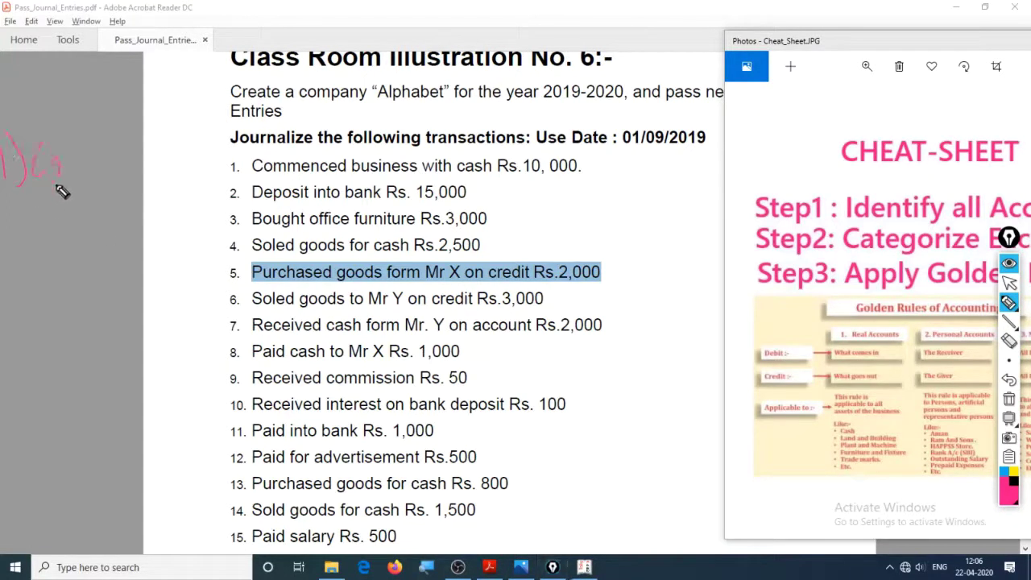
{"action": "mouse_move", "coordinate": [58, 187]}
{"action": "left_mouse_down"}
{"action": "mouse_move", "coordinate": [69, 205]}
{"action": "mouse_move", "coordinate": [101, 152]}
{"action": "mouse_move", "coordinate": [108, 178]}
{"action": "left_mouse_up"}
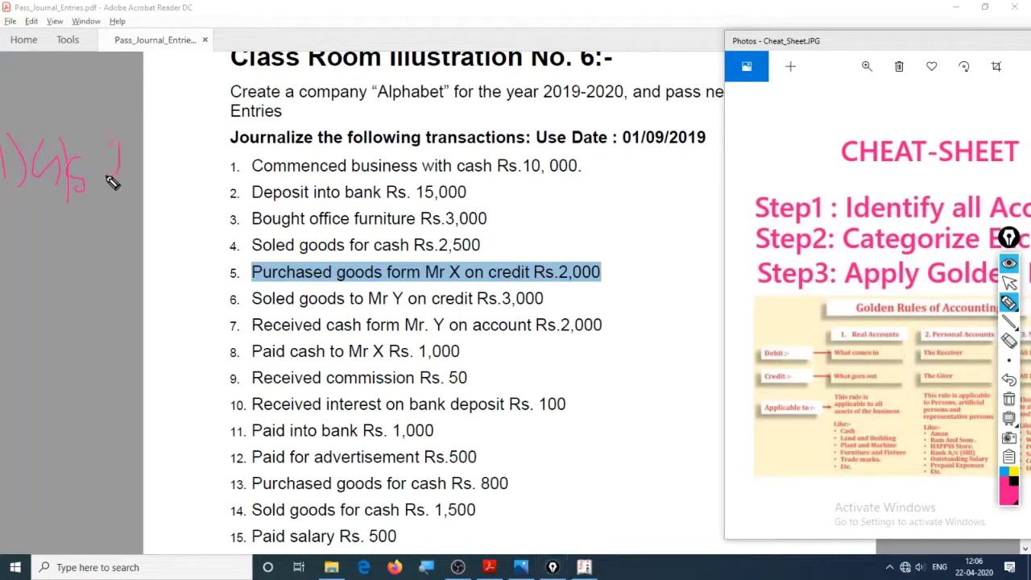
{"action": "left_click_drag", "start_coordinate": [147, 125], "coordinate": [162, 157]}
{"action": "left_click_drag", "start_coordinate": [185, 123], "coordinate": [160, 200]}
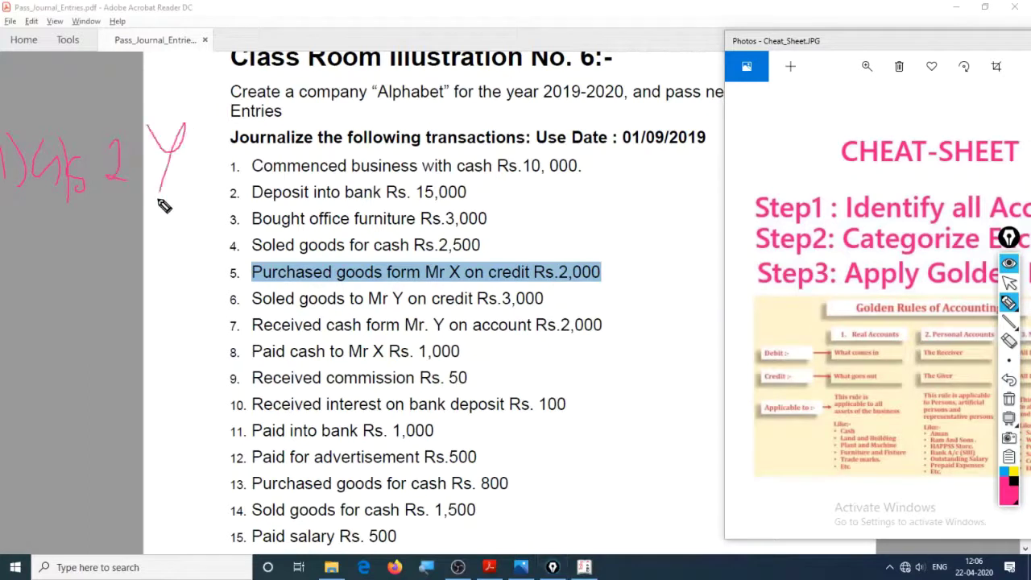
{"action": "mouse_move", "coordinate": [121, 108]}
{"action": "left_mouse_down"}
{"action": "mouse_move", "coordinate": [138, 161]}
{"action": "mouse_move", "coordinate": [134, 206]}
{"action": "left_mouse_up"}
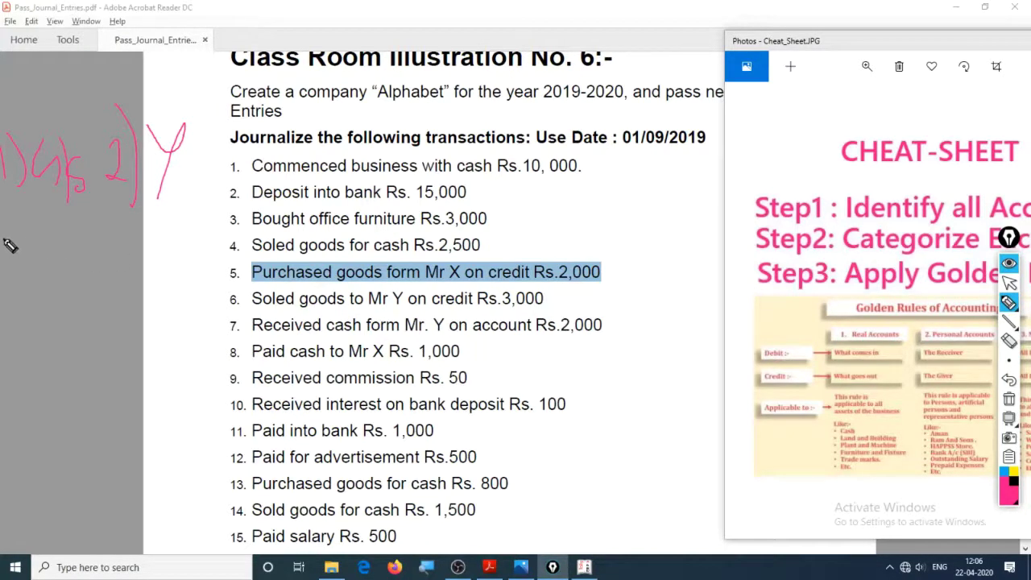
Step: Handwrite step 2 by marking goods as R for real account and Y as P for personal account
{"action": "left_click_drag", "start_coordinate": [5, 240], "coordinate": [24, 270]}
{"action": "left_click_drag", "start_coordinate": [24, 219], "coordinate": [30, 292]}
{"action": "mouse_move", "coordinate": [61, 204]}
{"action": "left_mouse_down"}
{"action": "mouse_move", "coordinate": [61, 237]}
{"action": "mouse_move", "coordinate": [90, 249]}
{"action": "left_mouse_up"}
{"action": "mouse_move", "coordinate": [178, 213]}
{"action": "left_mouse_down"}
{"action": "mouse_move", "coordinate": [184, 240]}
{"action": "mouse_move", "coordinate": [182, 227]}
{"action": "left_mouse_up"}
Step: Handwrite step 3, circle "What goes out" in the golden rules, and mark goods as Cr and Y as Dr
{"action": "left_click_drag", "start_coordinate": [16, 303], "coordinate": [30, 342]}
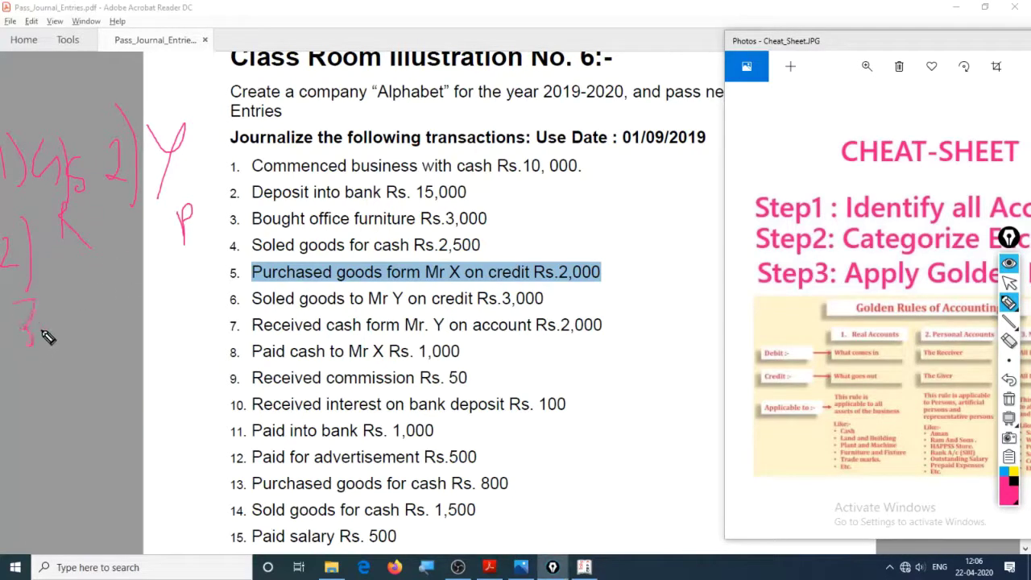
{"action": "left_click_drag", "start_coordinate": [45, 301], "coordinate": [52, 369]}
{"action": "mouse_move", "coordinate": [850, 386]}
{"action": "left_mouse_down"}
{"action": "mouse_move", "coordinate": [888, 379]}
{"action": "mouse_move", "coordinate": [806, 369]}
{"action": "mouse_move", "coordinate": [852, 385]}
{"action": "left_mouse_up"}
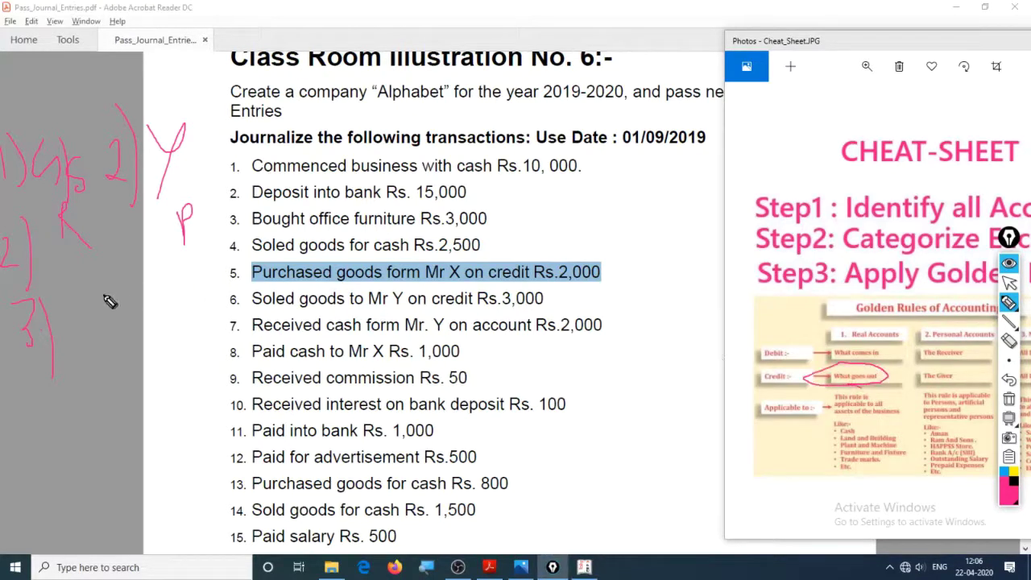
{"action": "left_click_drag", "start_coordinate": [110, 301], "coordinate": [152, 301]}
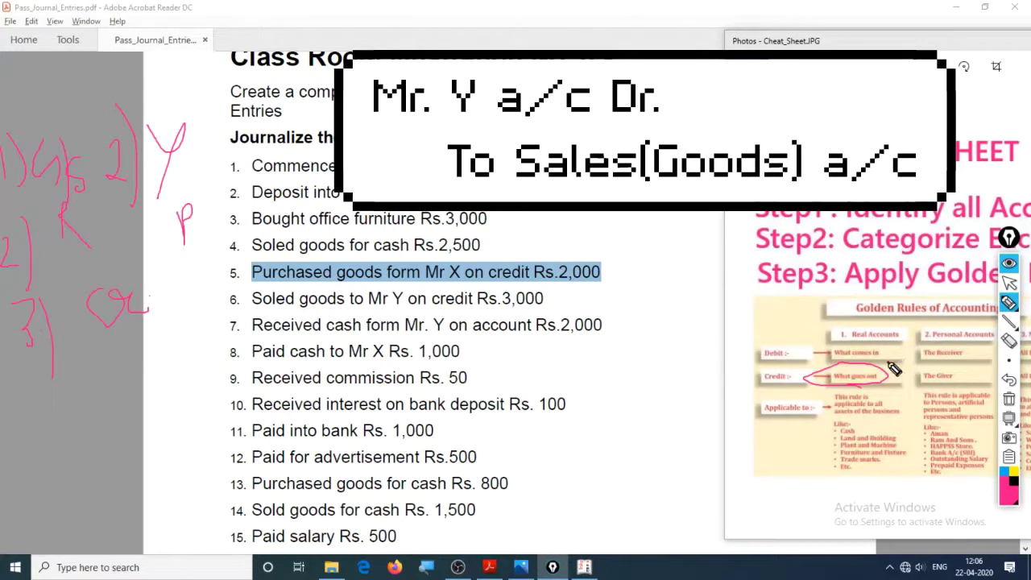
{"action": "mouse_move", "coordinate": [184, 262]}
{"action": "left_mouse_down"}
{"action": "mouse_move", "coordinate": [184, 284]}
{"action": "mouse_move", "coordinate": [224, 256]}
{"action": "left_mouse_up"}
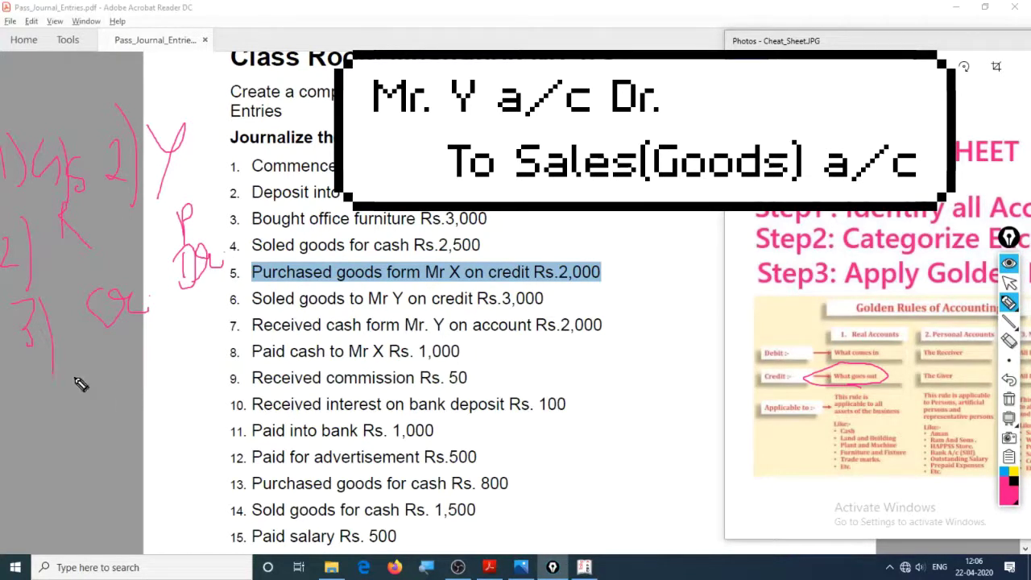
Step: Handwrite the resulting journal entry "Y To Sales" over the transaction list and underline it
{"action": "left_click_drag", "start_coordinate": [89, 378], "coordinate": [112, 415]}
{"action": "mouse_move", "coordinate": [127, 373]}
{"action": "left_mouse_down"}
{"action": "mouse_move", "coordinate": [103, 453]}
{"action": "mouse_move", "coordinate": [179, 441]}
{"action": "mouse_move", "coordinate": [170, 483]}
{"action": "left_mouse_up"}
{"action": "mouse_move", "coordinate": [211, 456]}
{"action": "left_mouse_down"}
{"action": "mouse_move", "coordinate": [197, 463]}
{"action": "mouse_move", "coordinate": [258, 464]}
{"action": "mouse_move", "coordinate": [290, 488]}
{"action": "mouse_move", "coordinate": [308, 481]}
{"action": "left_mouse_up"}
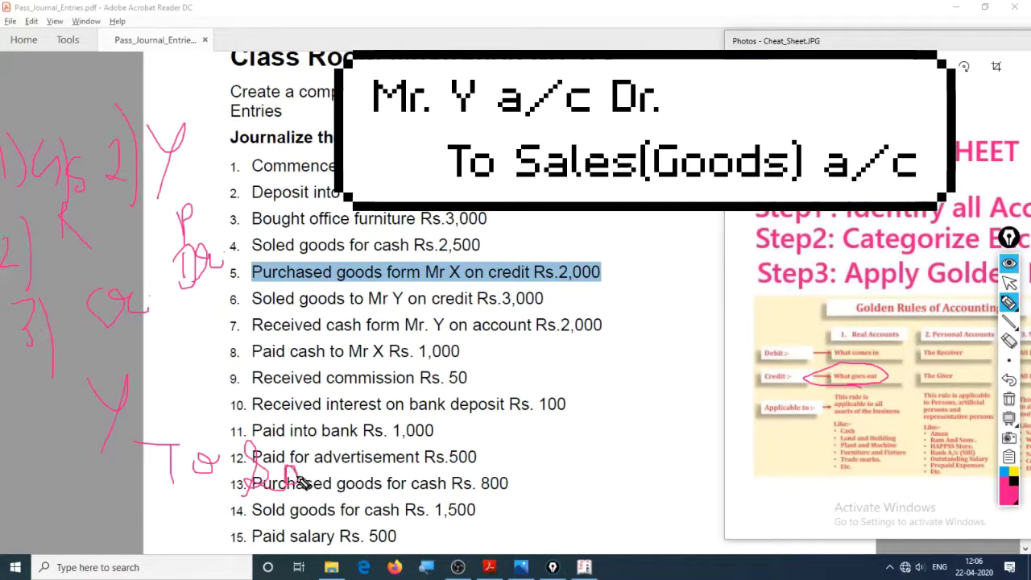
{"action": "mouse_move", "coordinate": [316, 399]}
{"action": "left_mouse_down"}
{"action": "mouse_move", "coordinate": [318, 484]}
{"action": "mouse_move", "coordinate": [367, 453]}
{"action": "mouse_move", "coordinate": [396, 469]}
{"action": "left_mouse_up"}
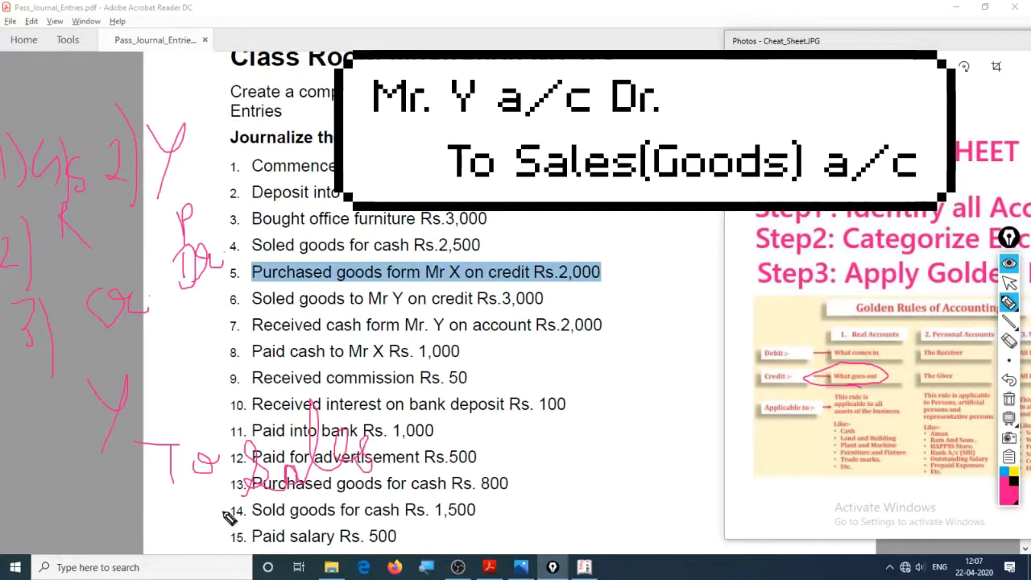
{"action": "left_click_drag", "start_coordinate": [224, 515], "coordinate": [427, 510]}
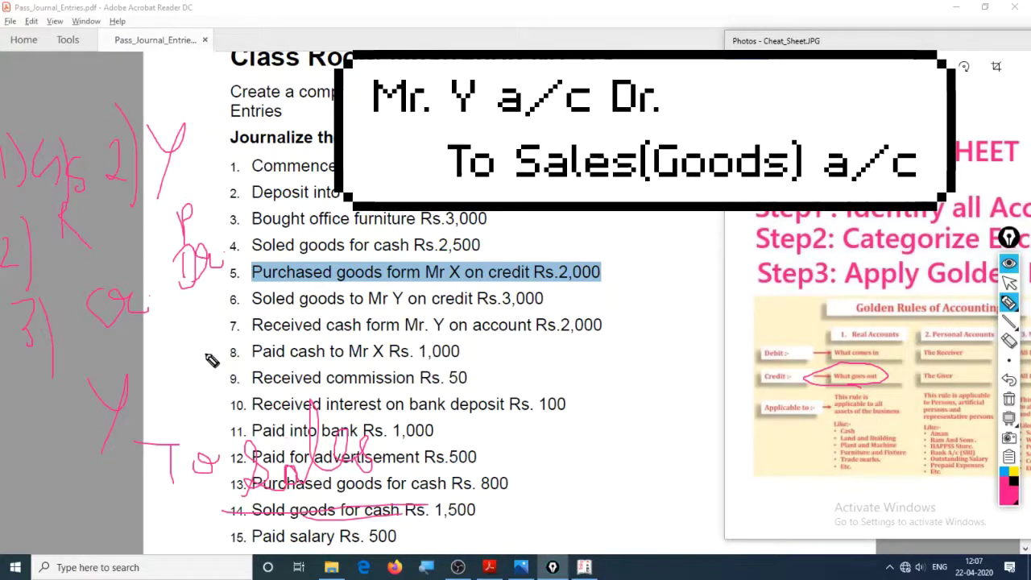
Step: Clear the drawings, switch to Tally.ERP 9, leave the balance sheet and open Accounting Vouchers
{"action": "key", "text": "ctrl+shift+c"}
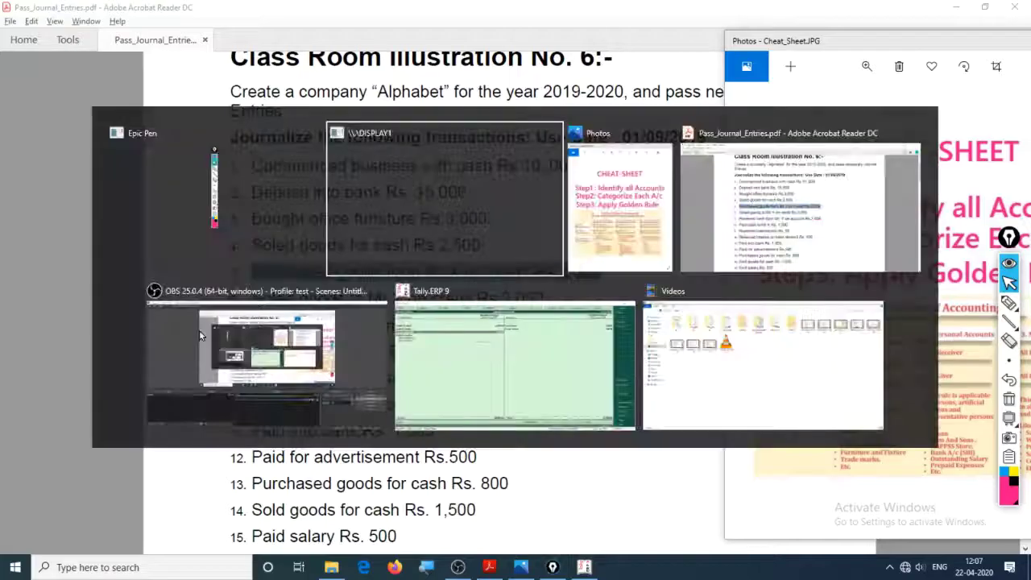
{"action": "key", "text": "Tab"}
{"action": "key", "text": "Tab"}
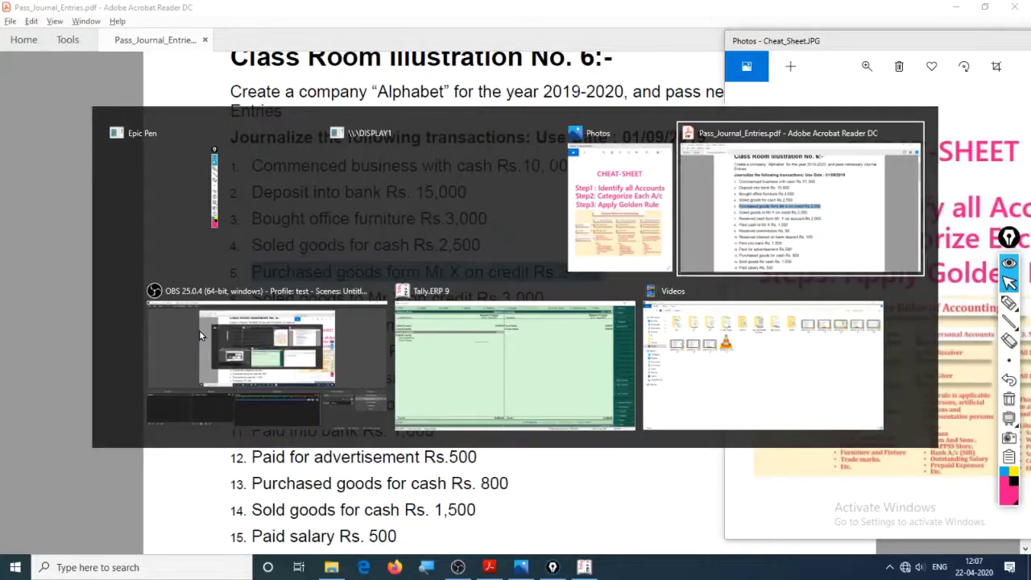
{"action": "key", "text": "Tab"}
{"action": "key", "text": "Tab"}
{"action": "key", "text": "Escape"}
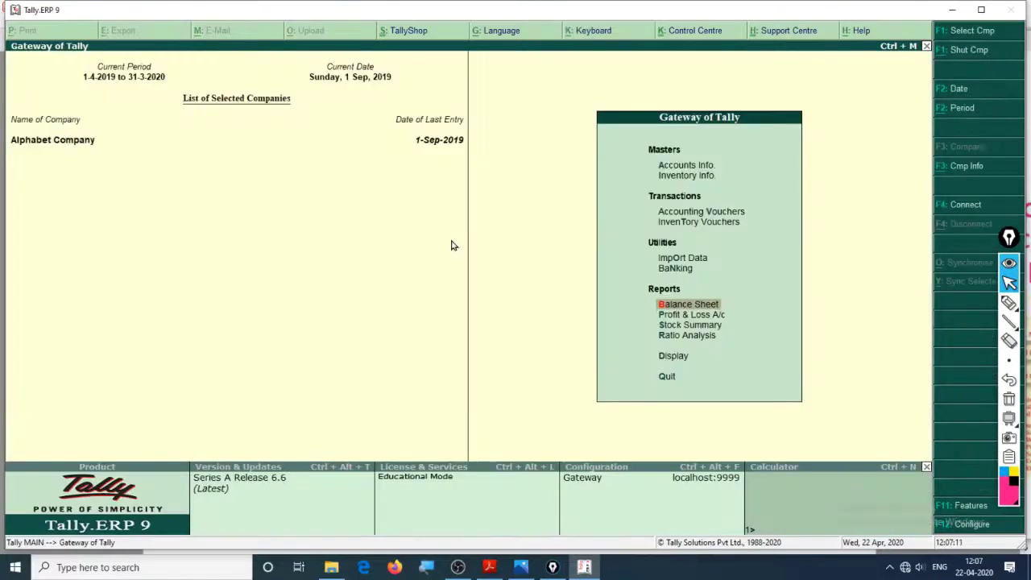
{"action": "key", "text": "Up"}
{"action": "key", "text": "Up"}
{"action": "key", "text": "Up"}
{"action": "key", "text": "Up"}
{"action": "key", "text": "Return"}
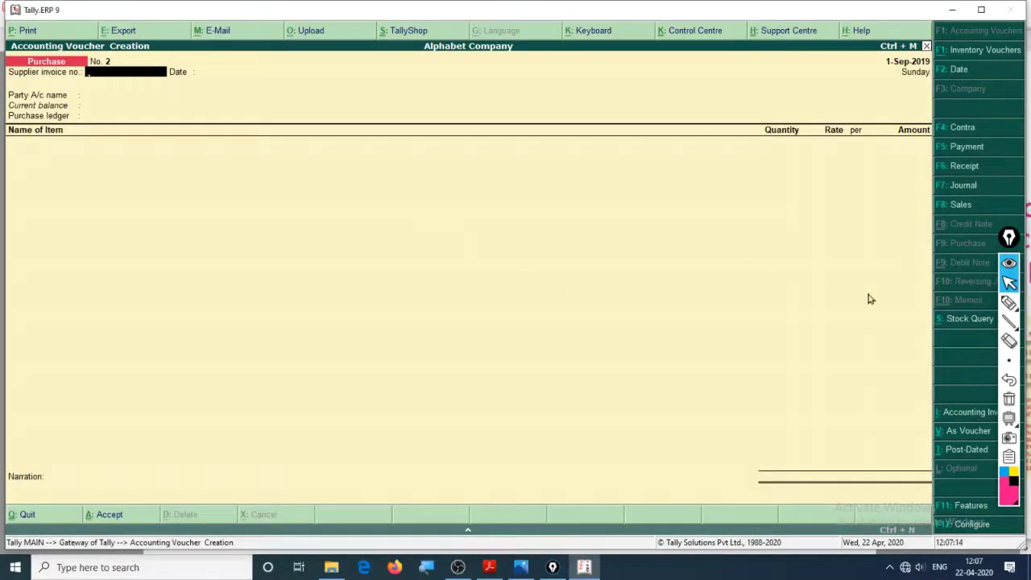
Step: Handwrite "F8" over the purchase voucher with an arrow to the Sales voucher type, and clear the drawing
{"action": "left_click", "coordinate": [1010, 302]}
{"action": "left_click_drag", "start_coordinate": [253, 200], "coordinate": [252, 278]}
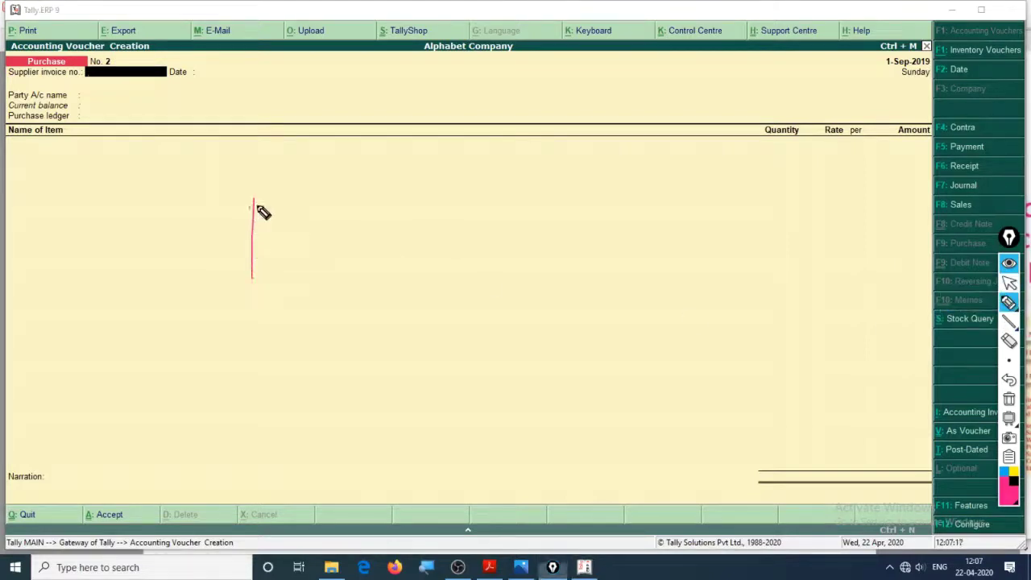
{"action": "left_click_drag", "start_coordinate": [237, 240], "coordinate": [278, 239]}
{"action": "mouse_move", "coordinate": [250, 205]}
{"action": "left_mouse_down"}
{"action": "mouse_move", "coordinate": [324, 188]}
{"action": "mouse_move", "coordinate": [352, 255]}
{"action": "mouse_move", "coordinate": [322, 218]}
{"action": "left_mouse_up"}
{"action": "mouse_move", "coordinate": [449, 219]}
{"action": "left_mouse_down"}
{"action": "mouse_move", "coordinate": [849, 196]}
{"action": "mouse_move", "coordinate": [933, 177]}
{"action": "left_mouse_up"}
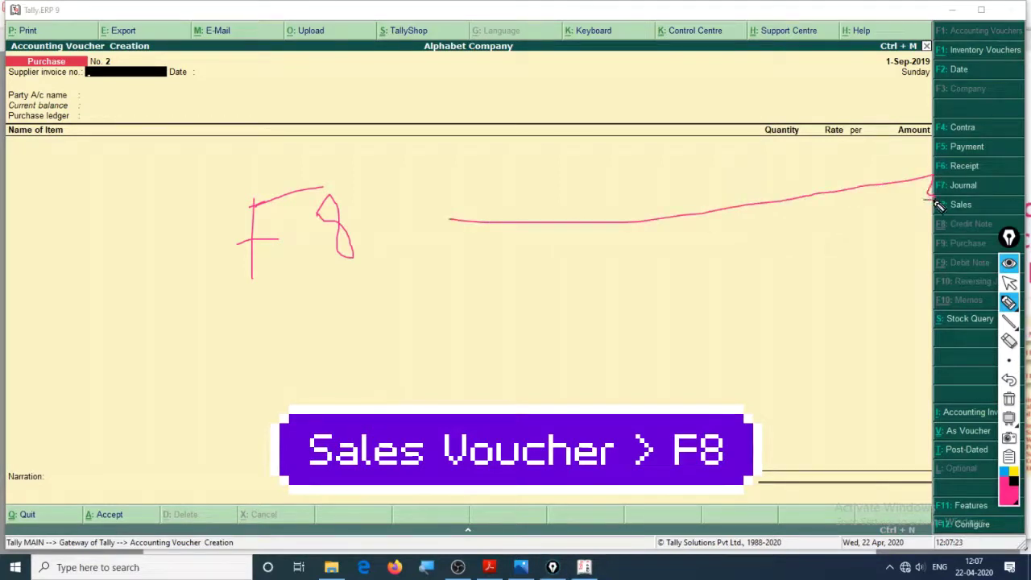
{"action": "left_click_drag", "start_coordinate": [864, 185], "coordinate": [935, 206]}
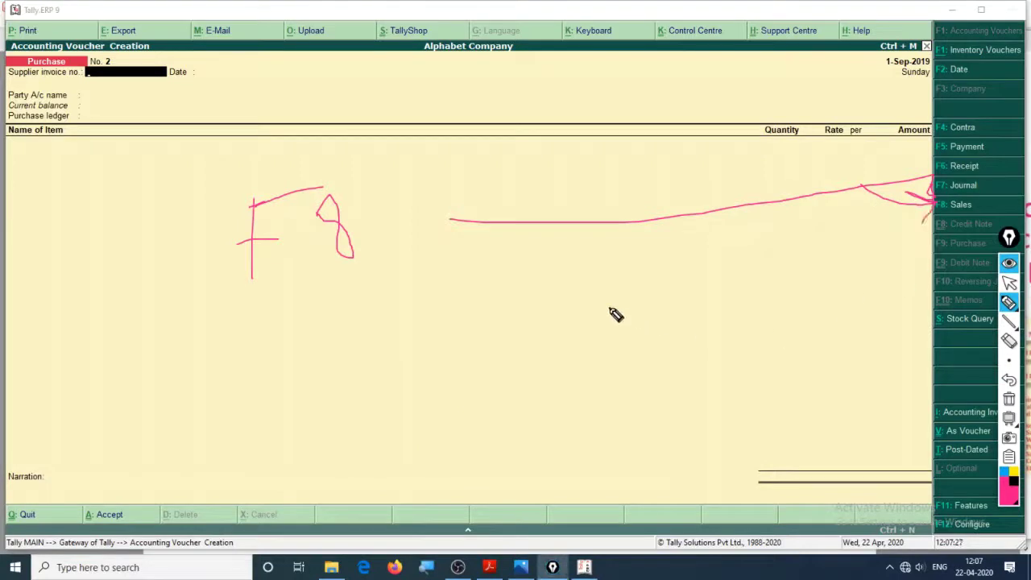
{"action": "key", "text": "Escape"}
{"action": "left_click", "coordinate": [608, 312]}
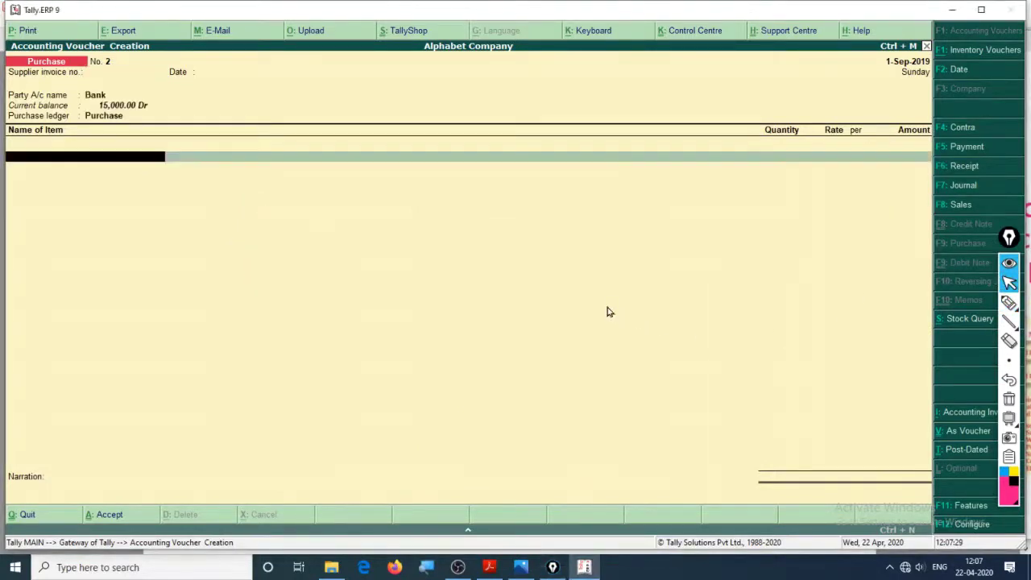
Step: Switch the voucher type to Sales, set the reference number to 02 and clear the party account name
{"action": "key", "text": "F8"}
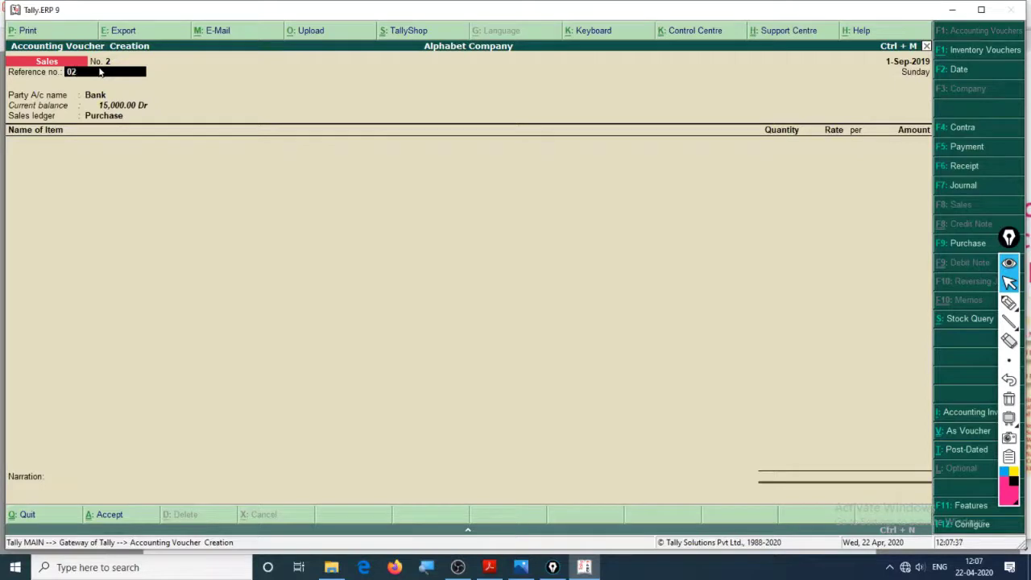
{"action": "type", "text": "02"}
{"action": "key", "text": "Return"}
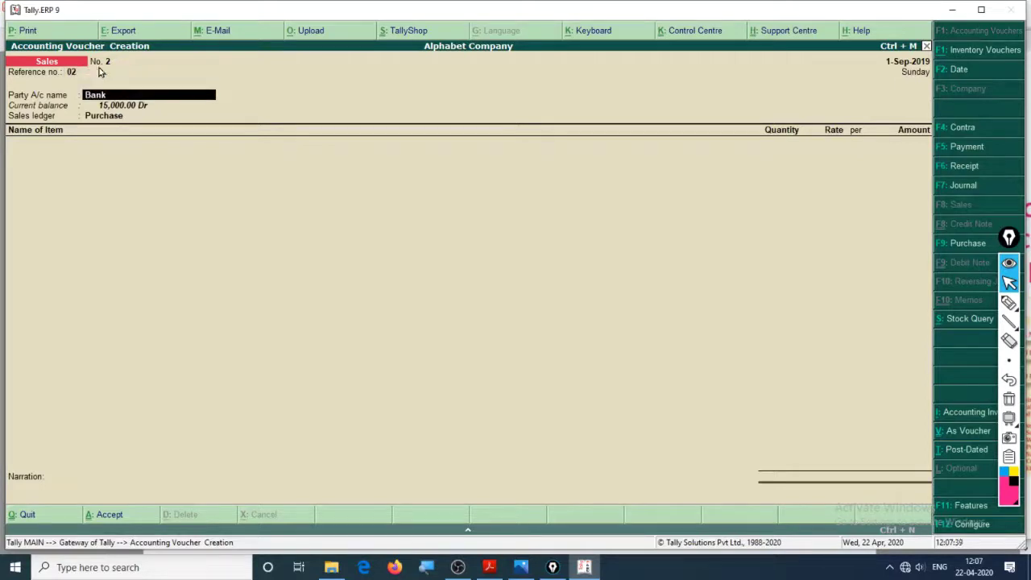
{"action": "type", "text": "Ank"}
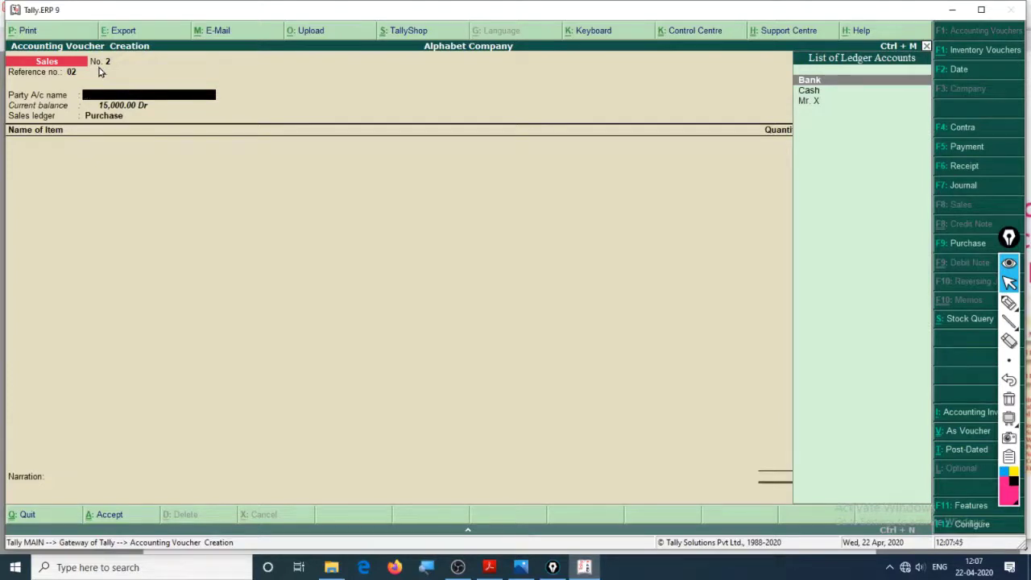
Step: Handwrite "Alt + C" over the sales voucher, underline it twice and clear the drawing
{"action": "left_click", "coordinate": [1008, 302]}
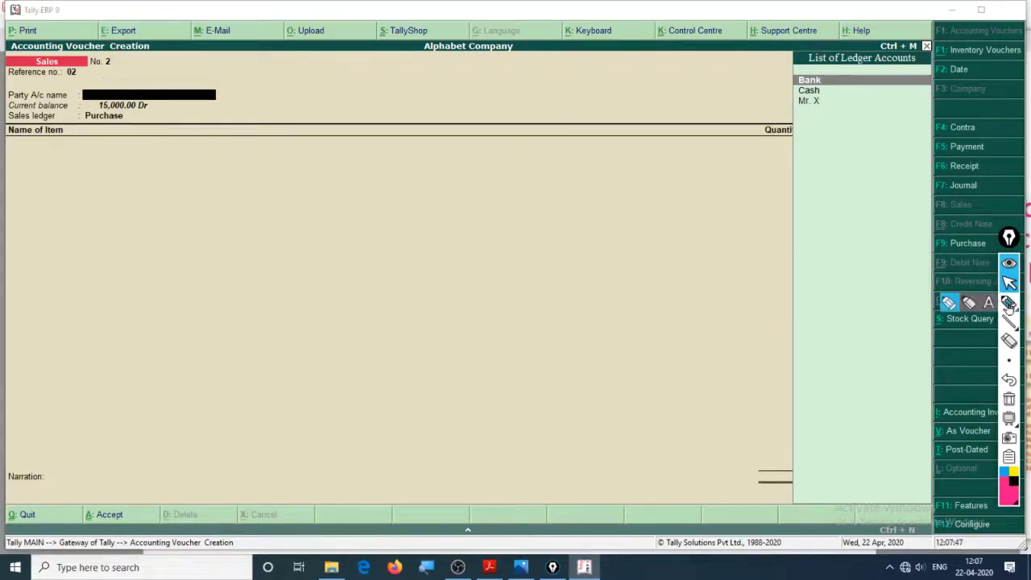
{"action": "mouse_move", "coordinate": [147, 236]}
{"action": "left_mouse_down"}
{"action": "mouse_move", "coordinate": [147, 346]}
{"action": "mouse_move", "coordinate": [201, 322]}
{"action": "mouse_move", "coordinate": [249, 226]}
{"action": "mouse_move", "coordinate": [336, 292]}
{"action": "left_mouse_up"}
{"action": "left_click_drag", "start_coordinate": [271, 260], "coordinate": [453, 249]}
{"action": "mouse_move", "coordinate": [398, 276]}
{"action": "left_mouse_down"}
{"action": "mouse_move", "coordinate": [474, 260]}
{"action": "mouse_move", "coordinate": [456, 279]}
{"action": "left_mouse_up"}
{"action": "left_click_drag", "start_coordinate": [566, 233], "coordinate": [557, 302]}
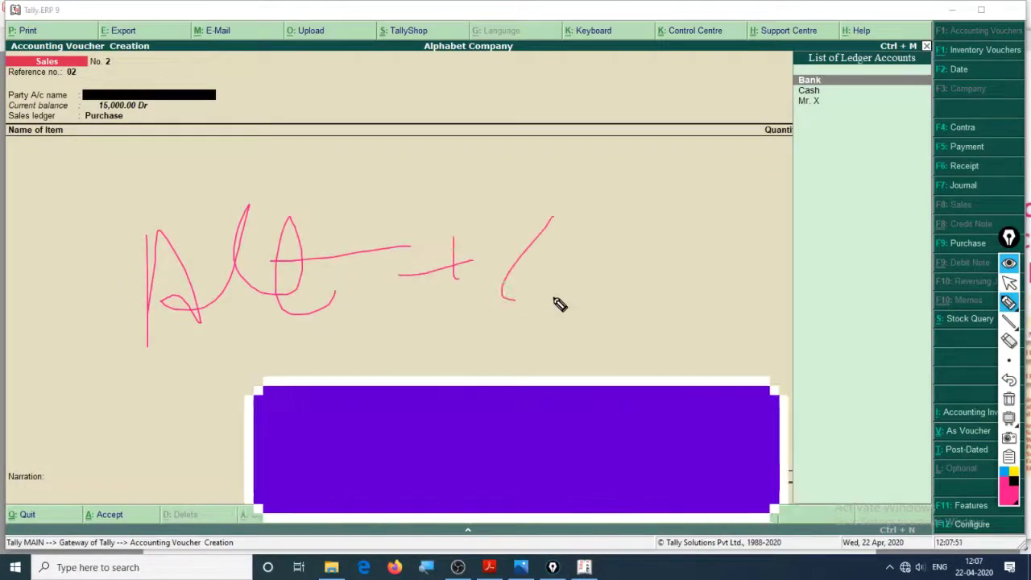
{"action": "left_click_drag", "start_coordinate": [255, 376], "coordinate": [609, 331]}
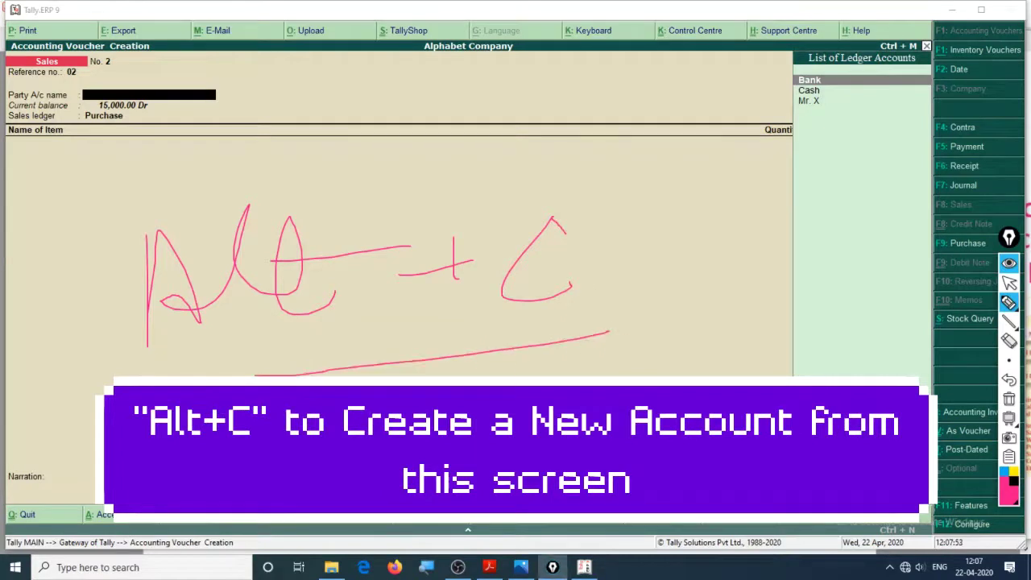
{"action": "left_click_drag", "start_coordinate": [570, 374], "coordinate": [641, 365]}
{"action": "left_click_drag", "start_coordinate": [141, 291], "coordinate": [199, 291]}
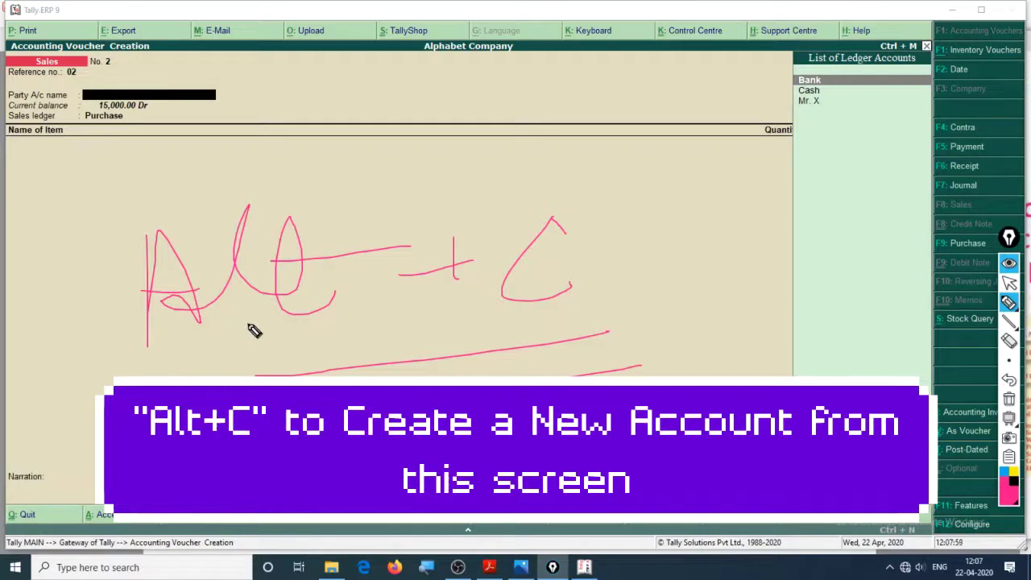
{"action": "key", "text": "Escape"}
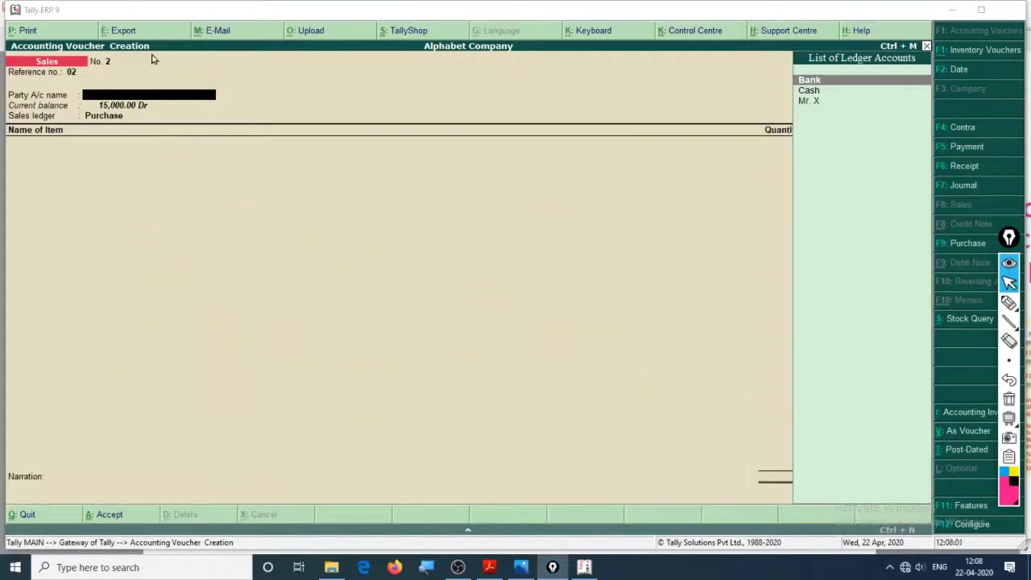
Step: Create a new party ledger named Mr. Y under the Sundry Debtors group from the party account field
{"action": "left_click", "coordinate": [129, 95]}
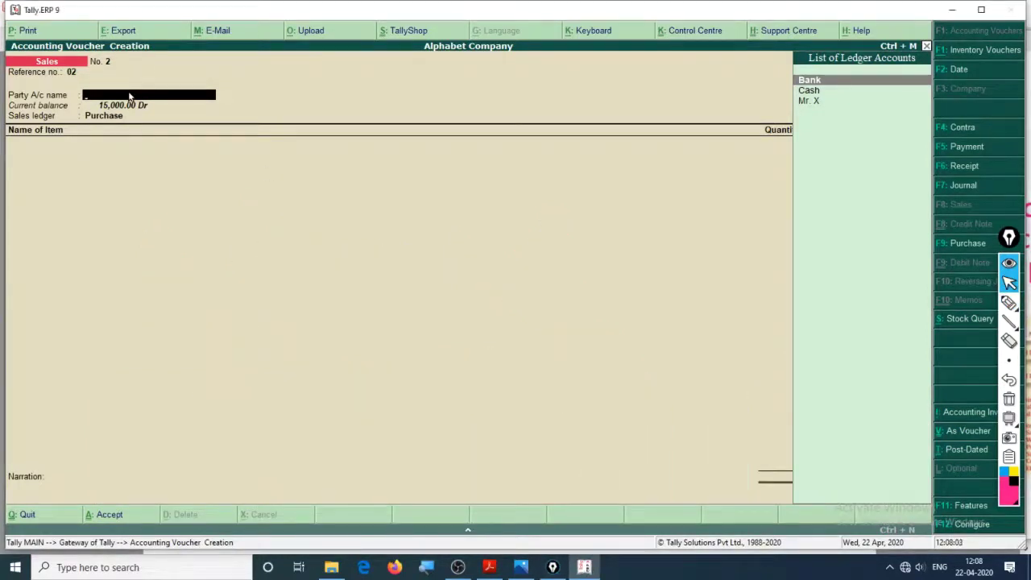
{"action": "key", "text": "alt+c"}
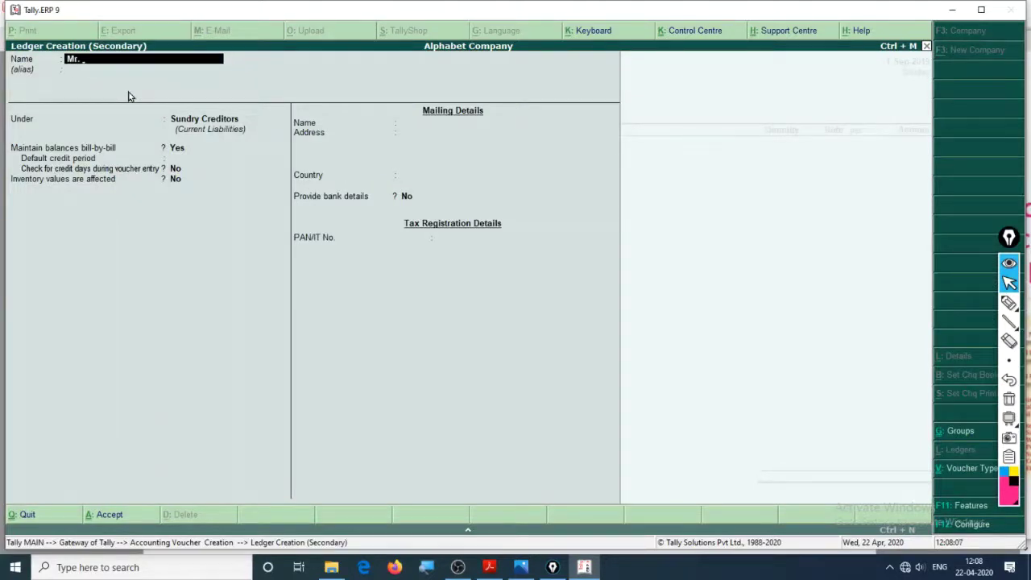
{"action": "key", "text": "Return"}
{"action": "key", "text": "Return"}
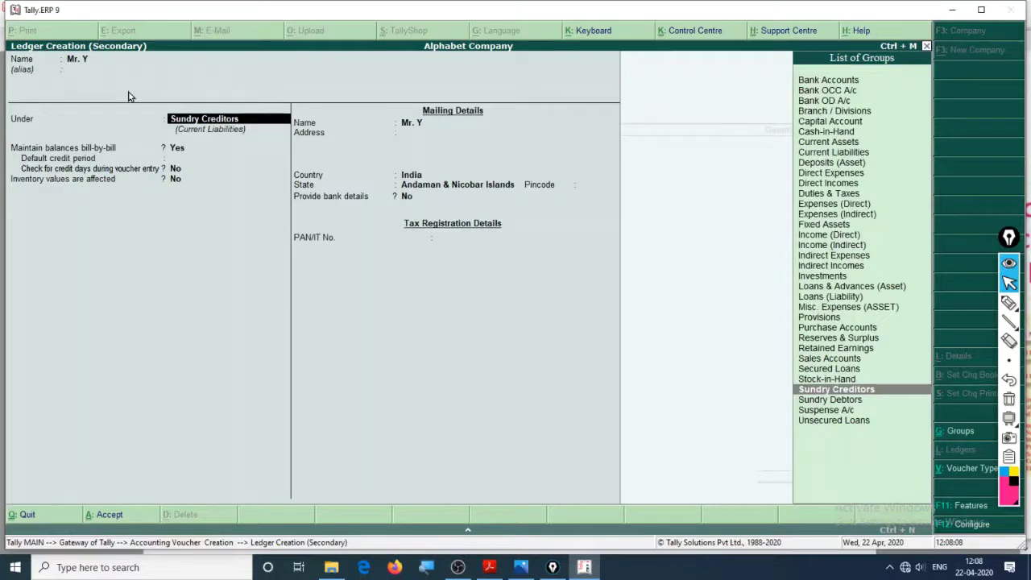
{"action": "key", "text": "Down"}
{"action": "key", "text": "Return"}
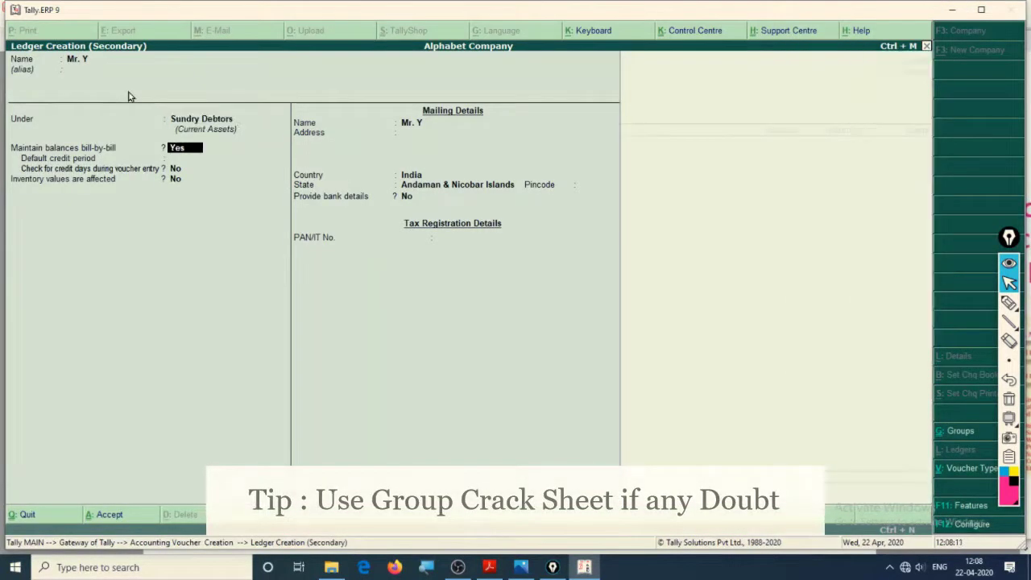
Step: Keep the default bill-by-bill, mailing, bank and tax details for Mr. Y and save the ledger as the voucher's party
{"action": "key", "text": "Return"}
{"action": "key", "text": "Return"}
{"action": "key", "text": "Return"}
{"action": "key", "text": "Return"}
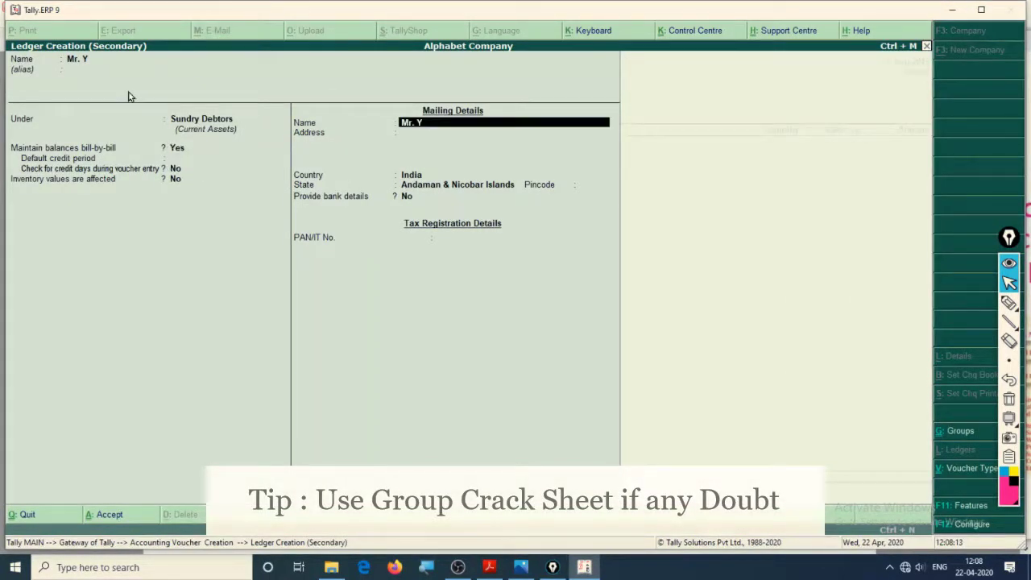
{"action": "key", "text": "Return"}
{"action": "key", "text": "Return"}
{"action": "key", "text": "Return"}
{"action": "key", "text": "Return"}
{"action": "key", "text": "Return"}
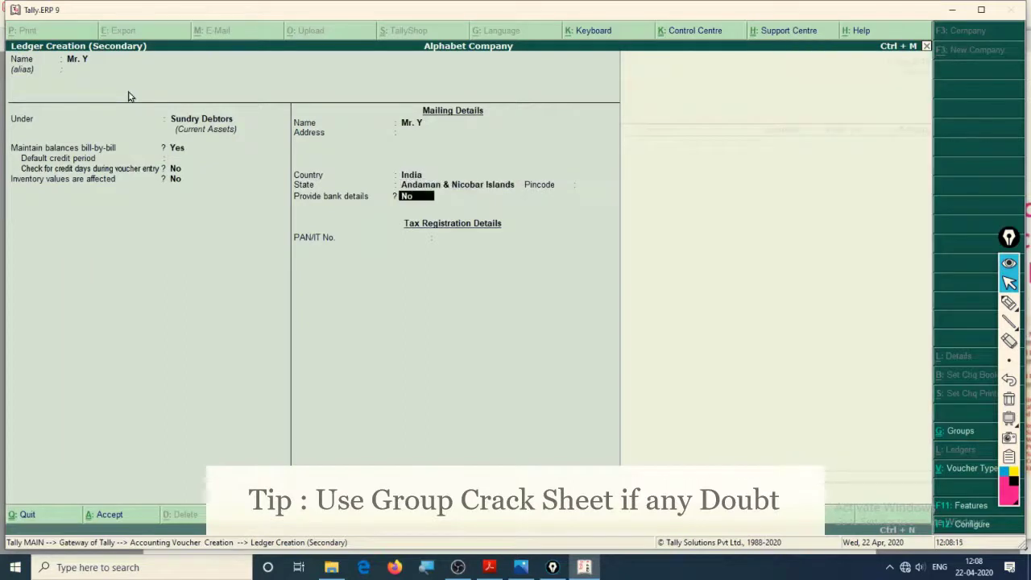
{"action": "key", "text": "Return"}
{"action": "key", "text": "Return"}
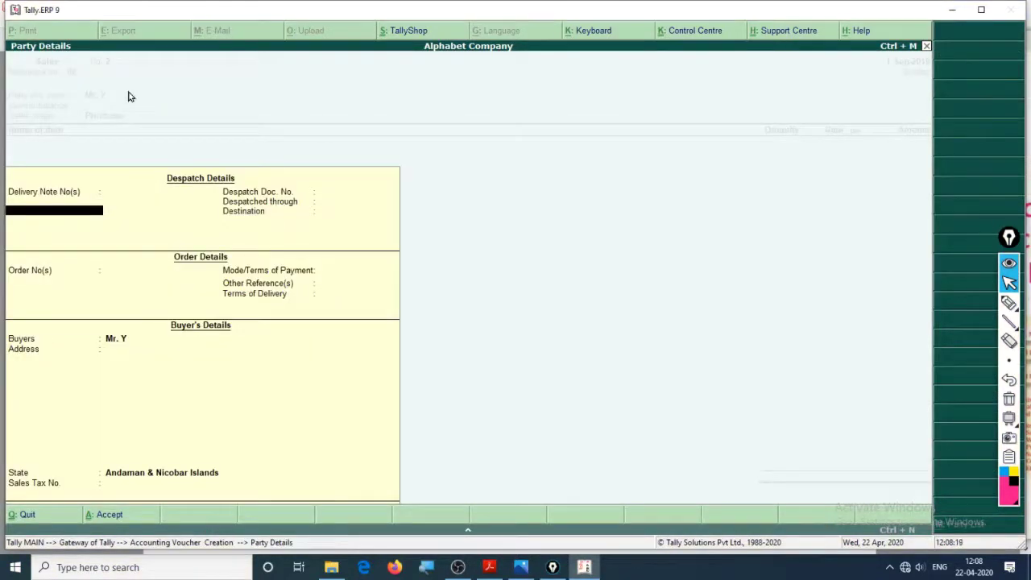
{"action": "left_click", "coordinate": [1009, 302]}
{"action": "mouse_move", "coordinate": [74, 106]}
{"action": "left_mouse_down"}
{"action": "mouse_move", "coordinate": [90, 113]}
{"action": "mouse_move", "coordinate": [58, 103]}
{"action": "left_mouse_up"}
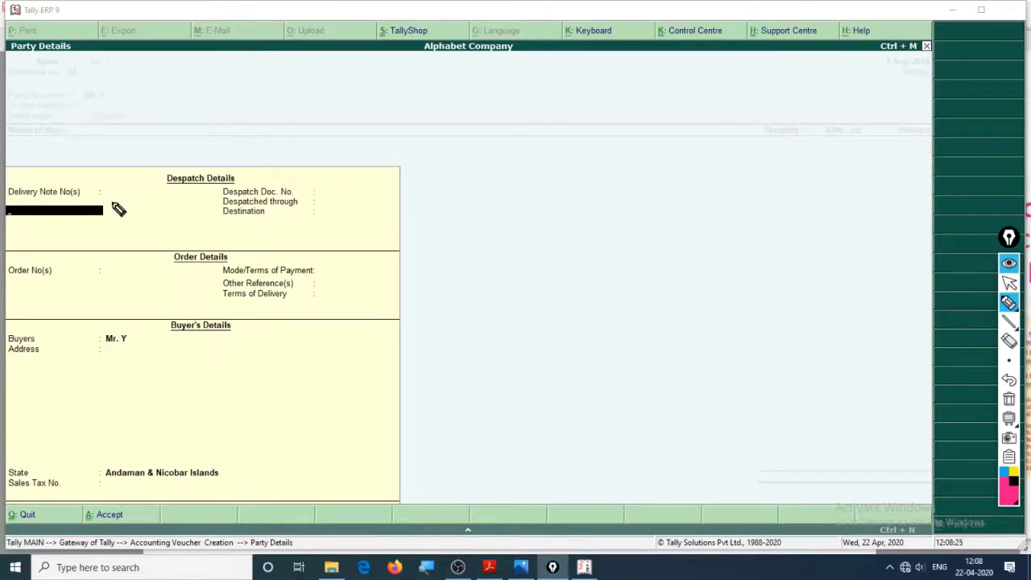
{"action": "left_click", "coordinate": [1008, 283]}
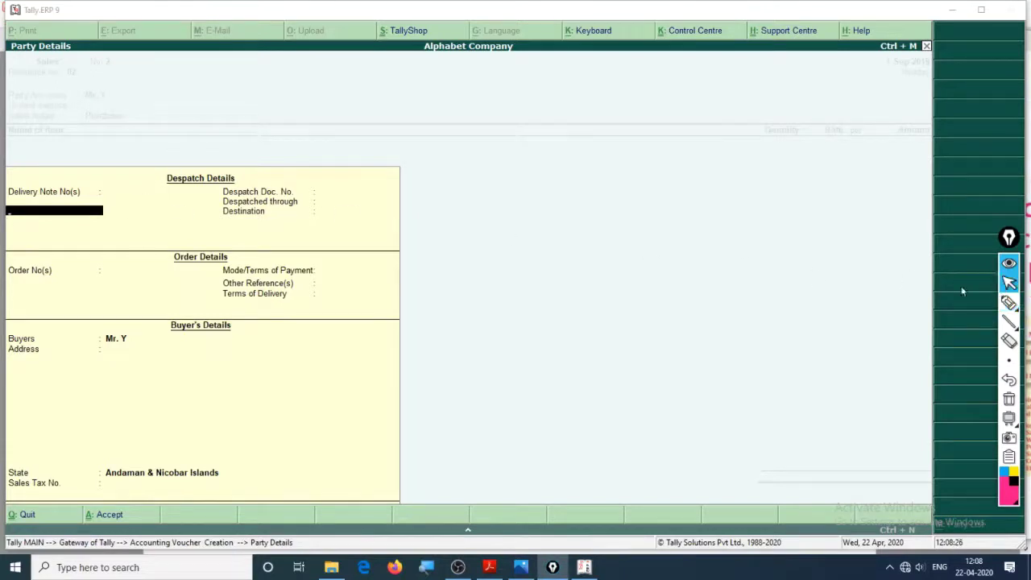
Step: Leave the despatch and order details blank and accept the party details with Mr. Y as buyer and the default state
{"action": "left_click", "coordinate": [76, 212]}
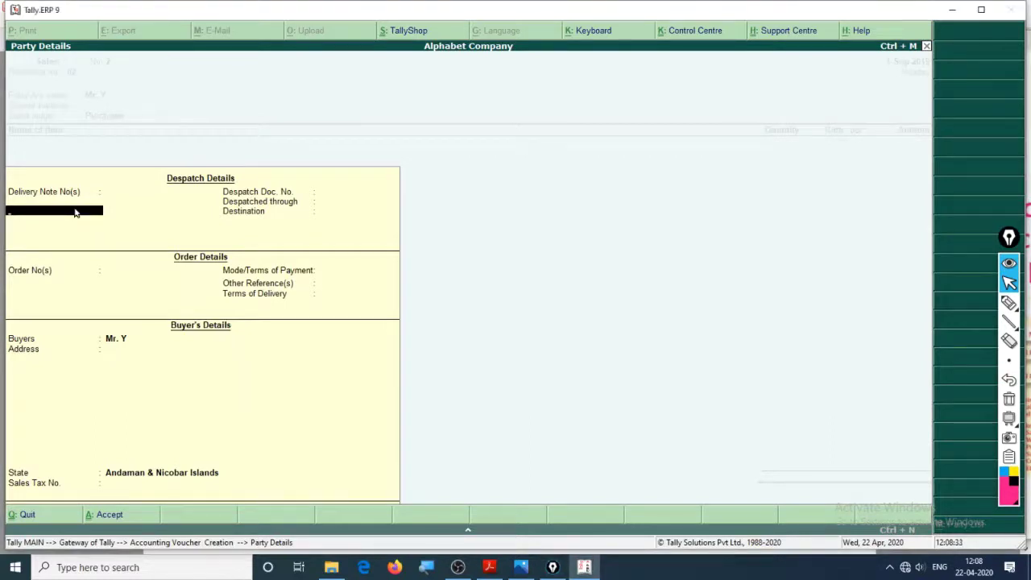
{"action": "key", "text": "Return"}
{"action": "key", "text": "Return"}
{"action": "key", "text": "Return"}
{"action": "key", "text": "Return"}
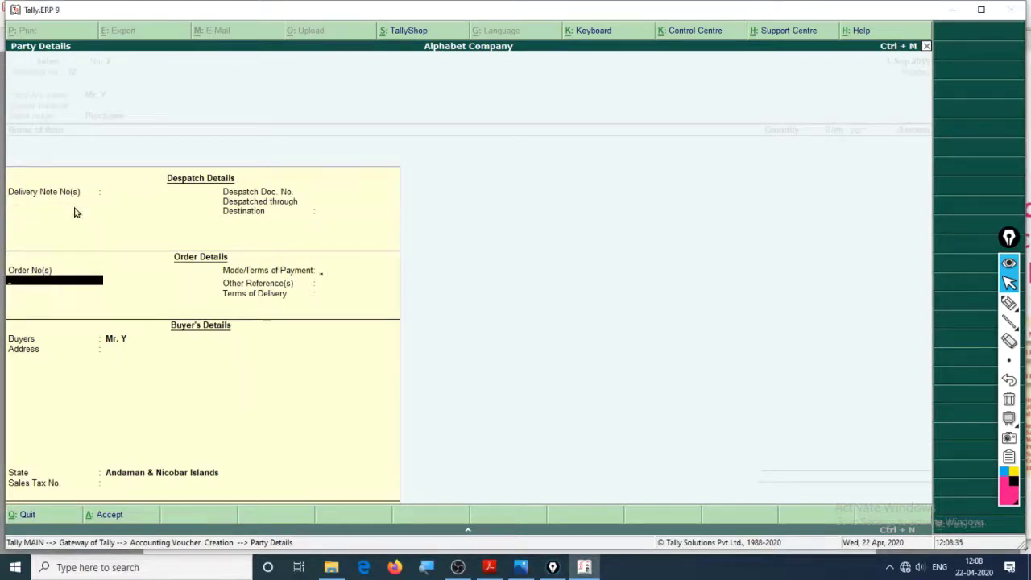
{"action": "key", "text": "Return"}
{"action": "key", "text": "Return"}
{"action": "key", "text": "Return"}
{"action": "key", "text": "Return"}
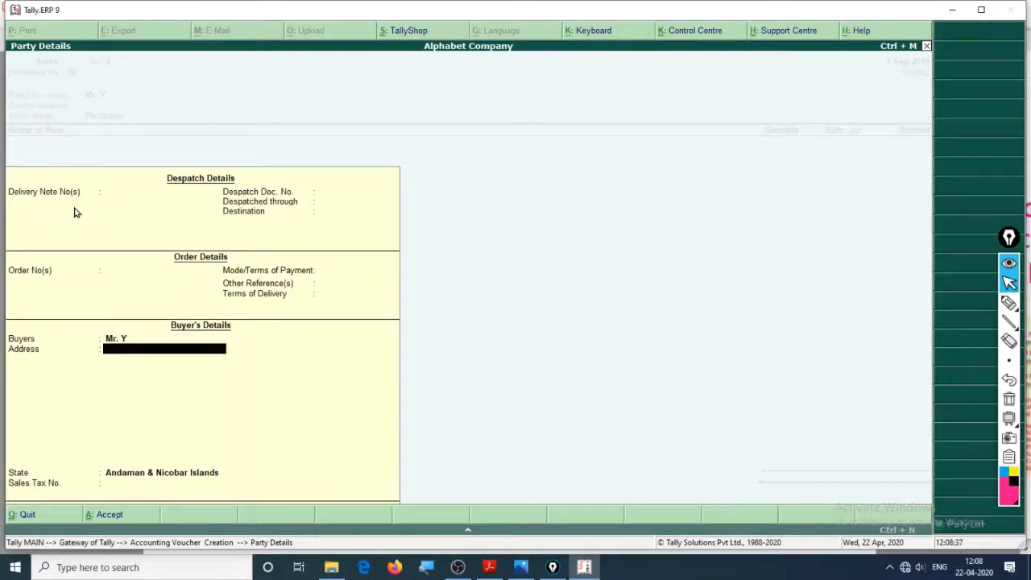
{"action": "key", "text": "Return"}
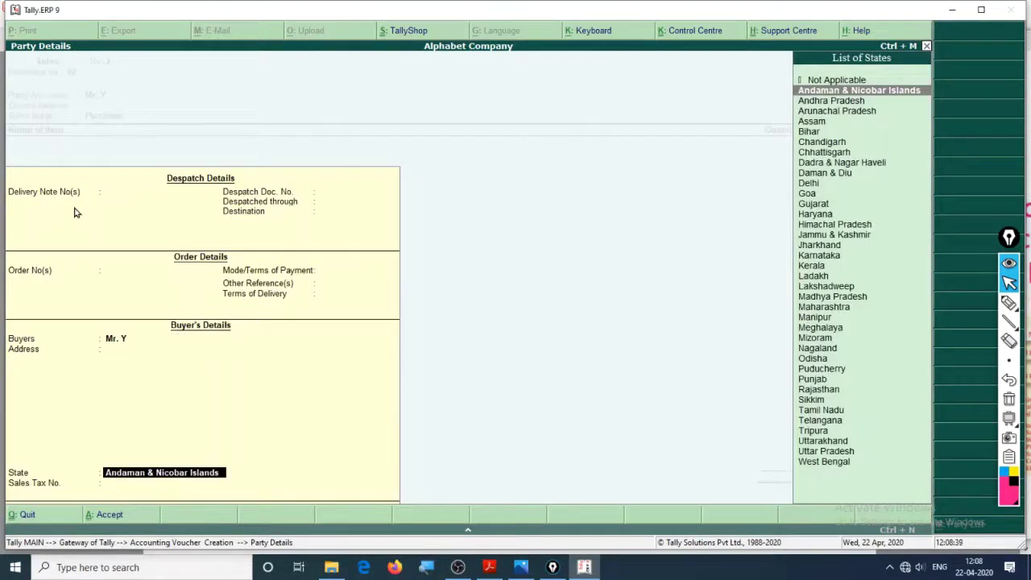
{"action": "key", "text": "Return"}
{"action": "key", "text": "Return"}
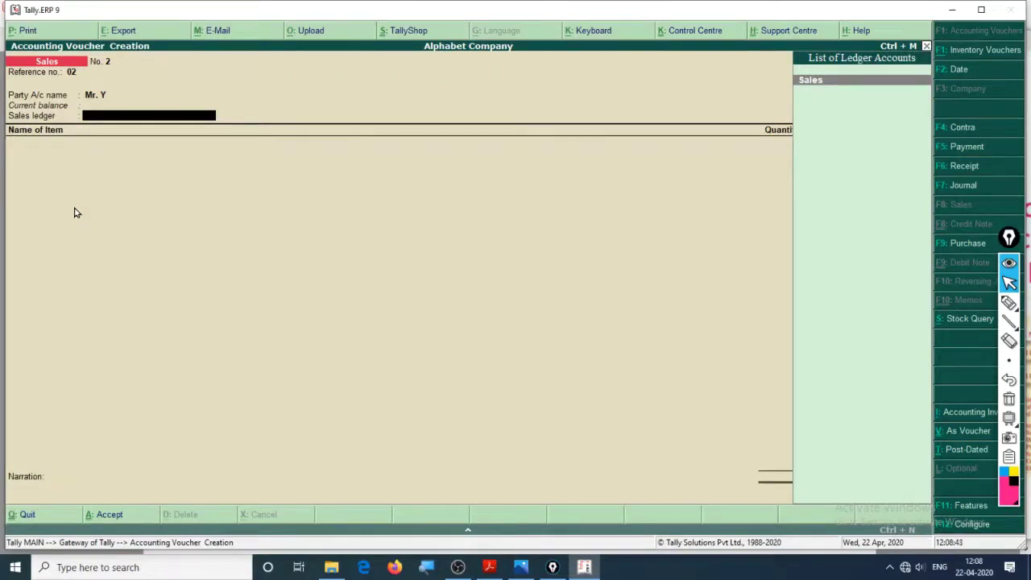
Step: Select Sales as the sales ledger and add Microphone as the stock item
{"action": "key", "text": "Return"}
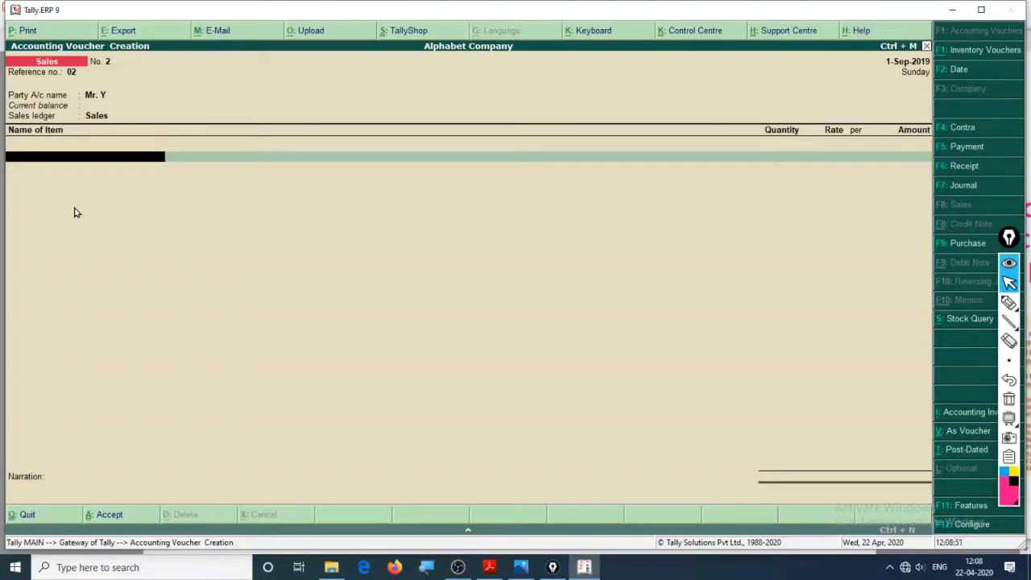
{"action": "type", "text": "M"}
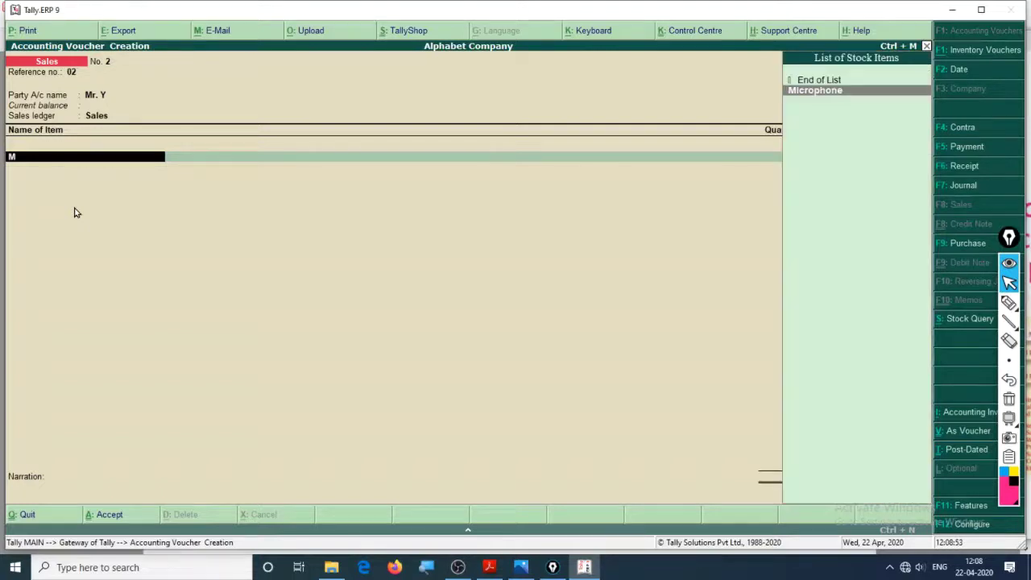
{"action": "key", "text": "Return"}
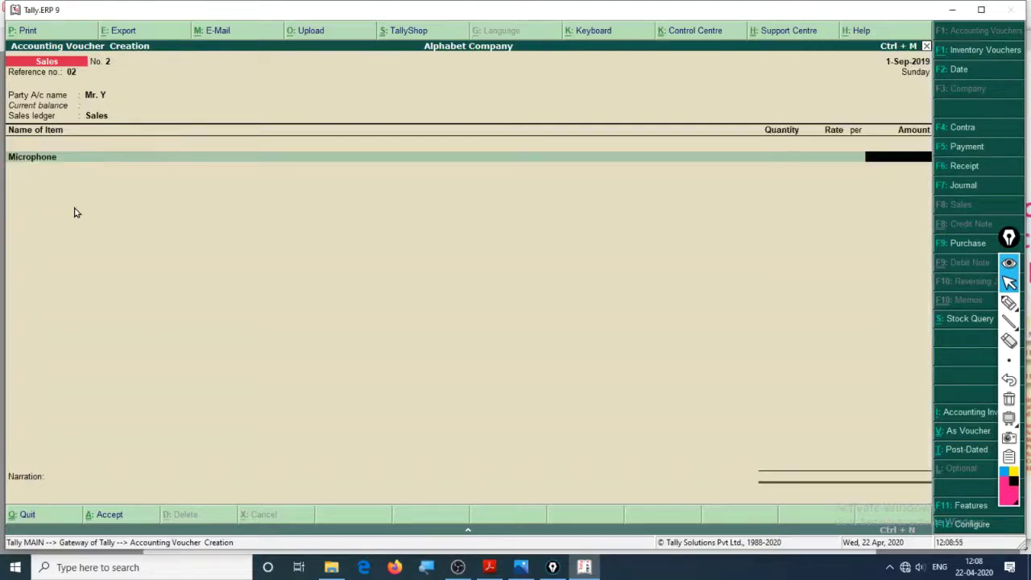
Step: Check the transaction list in Pass_Journal_Entries.pdf, enter 2000 as the Microphone amount in Tally.ERP 9 and end the item list
{"action": "key", "text": "alt+Tab"}
{"action": "key", "text": "alt+Tab"}
{"action": "key", "text": "alt+Tab"}
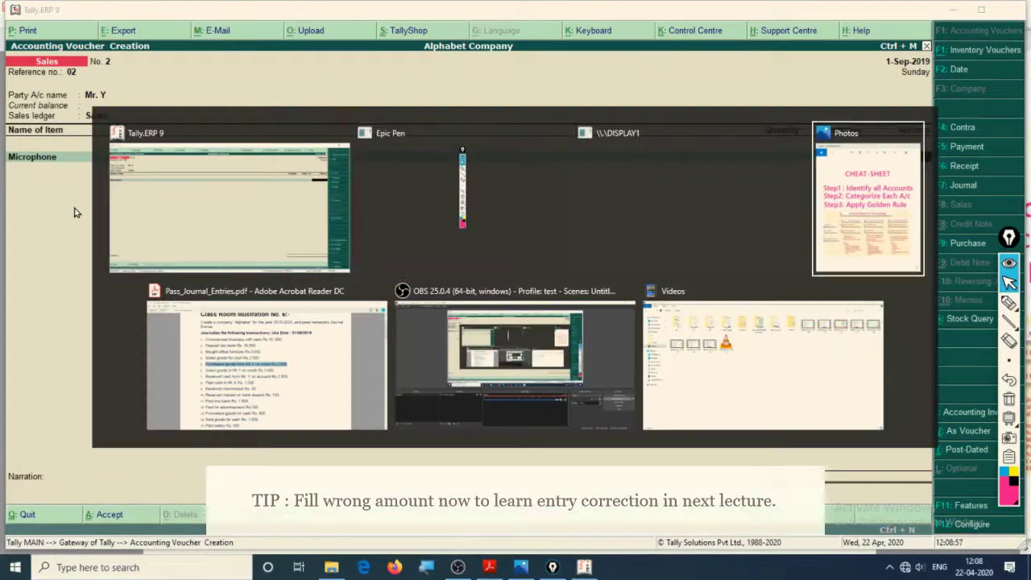
{"action": "key", "text": "alt+Tab"}
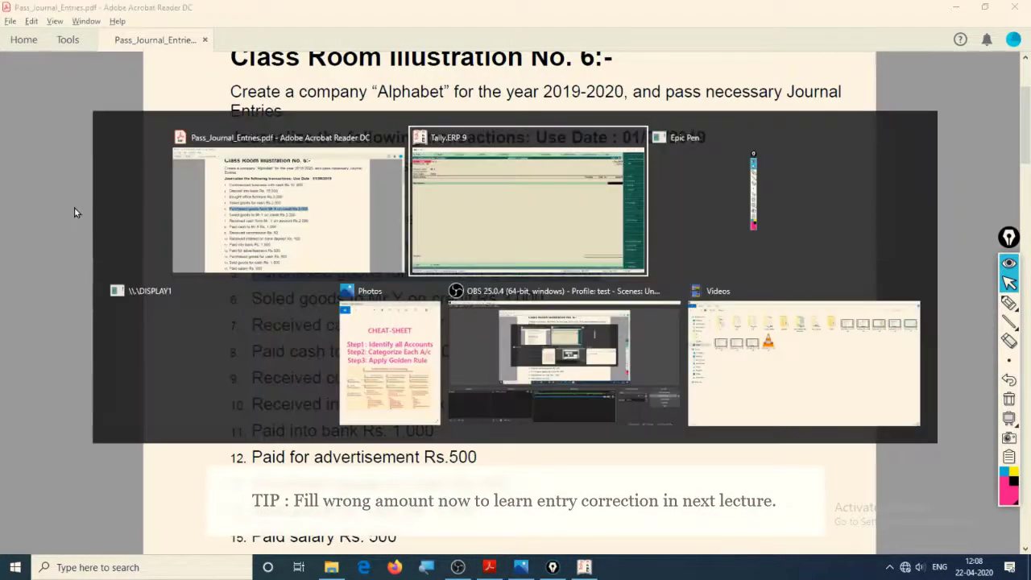
{"action": "type", "text": "2000"}
{"action": "key", "text": "Return"}
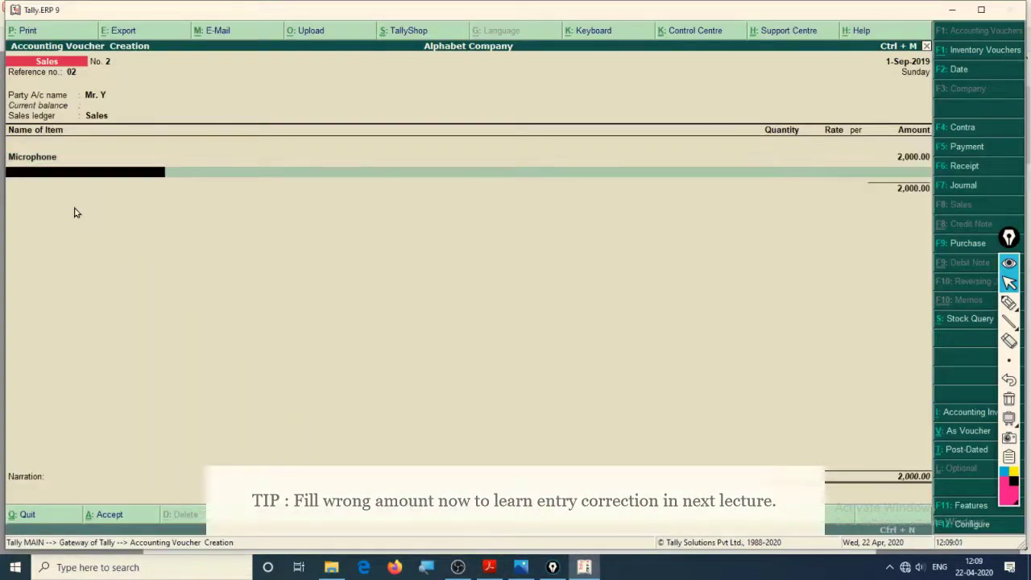
{"action": "key", "text": "Return"}
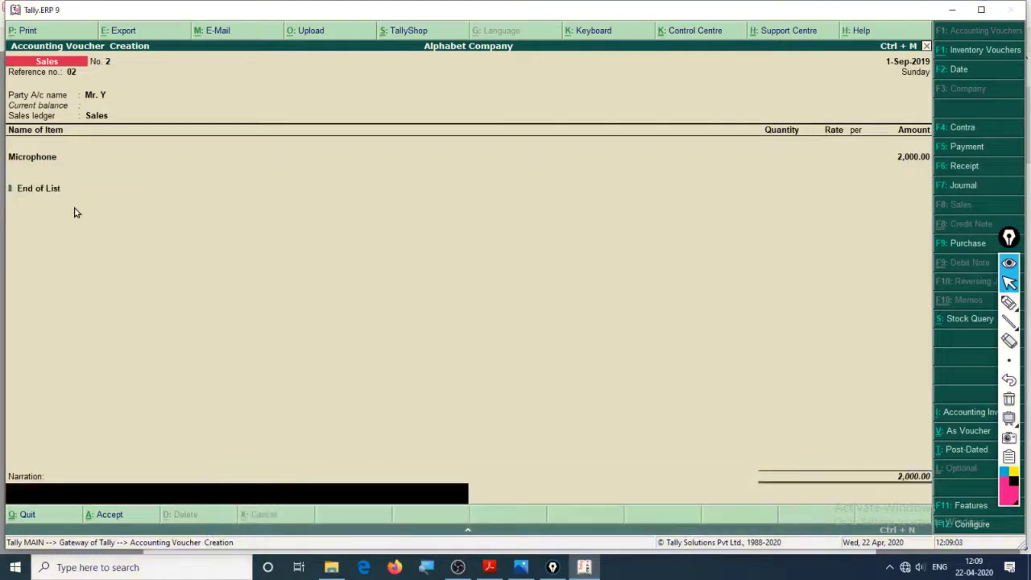
Step: Enter the narration "Sold goods to Mr. Y" for the sales voucher
{"action": "type", "text": "Sold goods to Mr"}
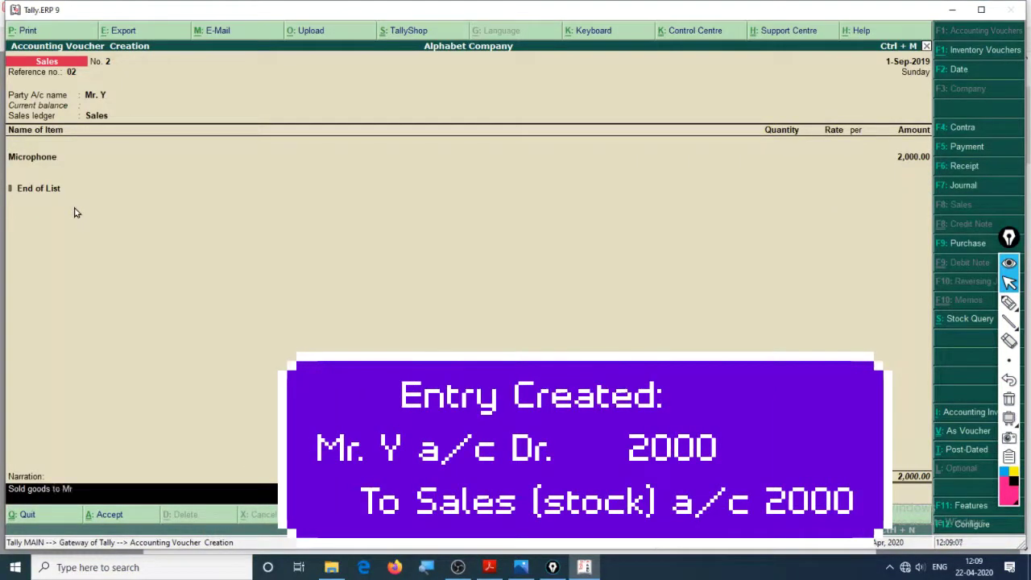
{"action": "type", "text": ". Y"}
{"action": "key", "text": "Return"}
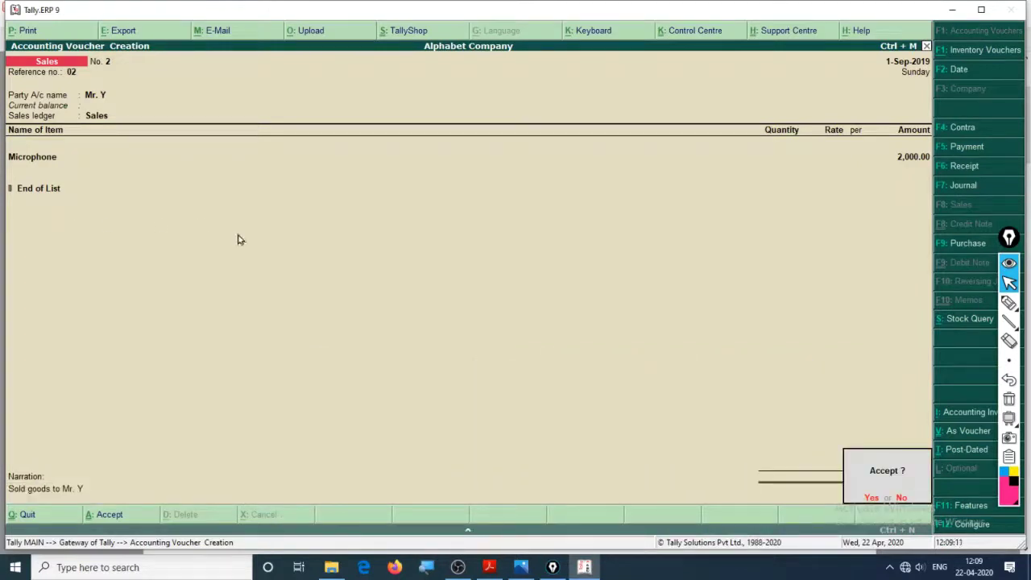
Step: Save the sales voucher for Mr. Y and leave voucher creation for the Gateway of Tally
{"action": "key", "text": "Return"}
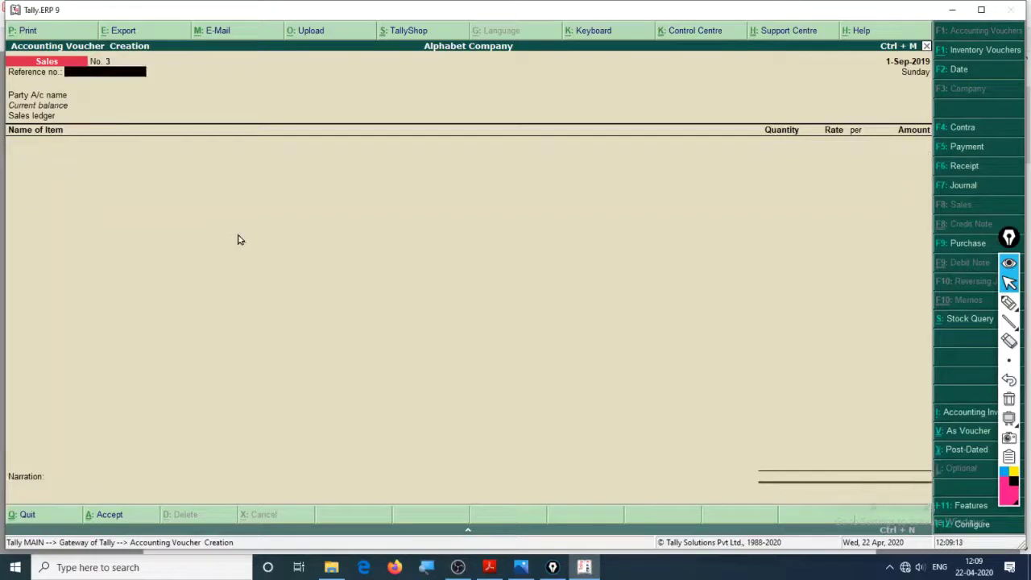
{"action": "key", "text": "Escape"}
{"action": "key", "text": "Return"}
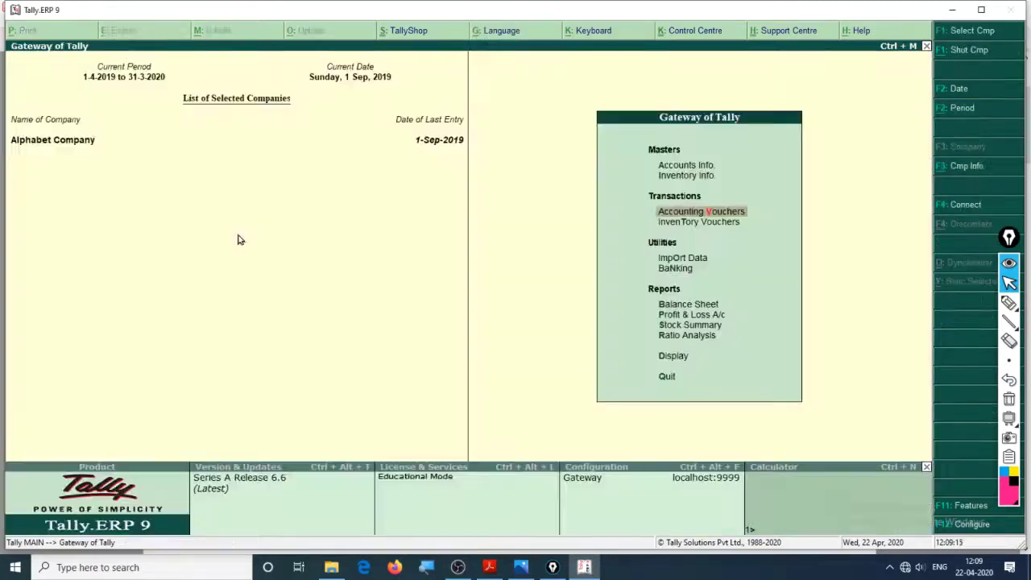
Step: Open the Balance Sheet and inspect Mr. Y under Sundry Debtors in Current Assets, returning to the Balance Sheet
{"action": "left_click", "coordinate": [696, 307]}
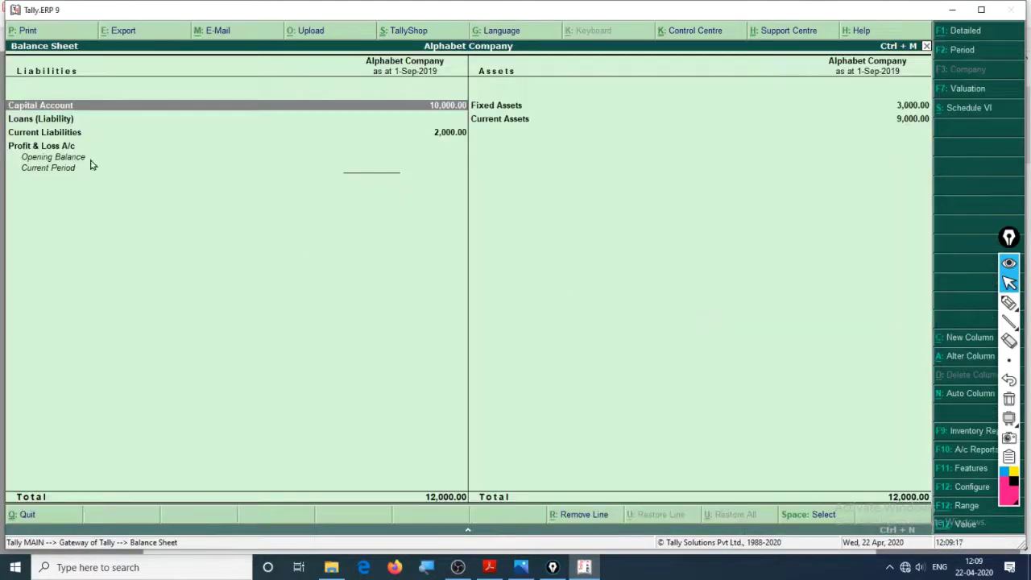
{"action": "left_click", "coordinate": [499, 120]}
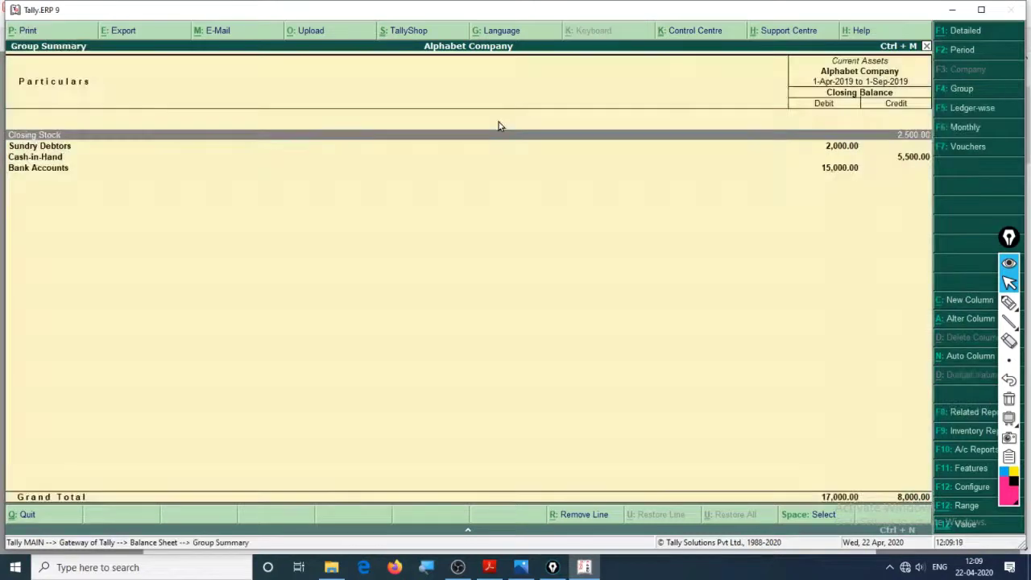
{"action": "key", "text": "Escape"}
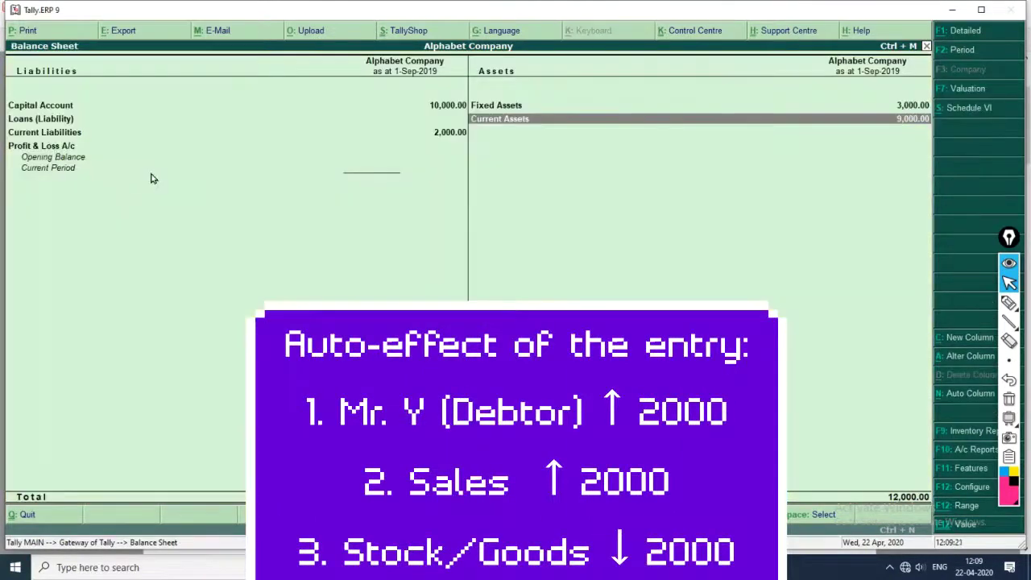
{"action": "key", "text": "Return"}
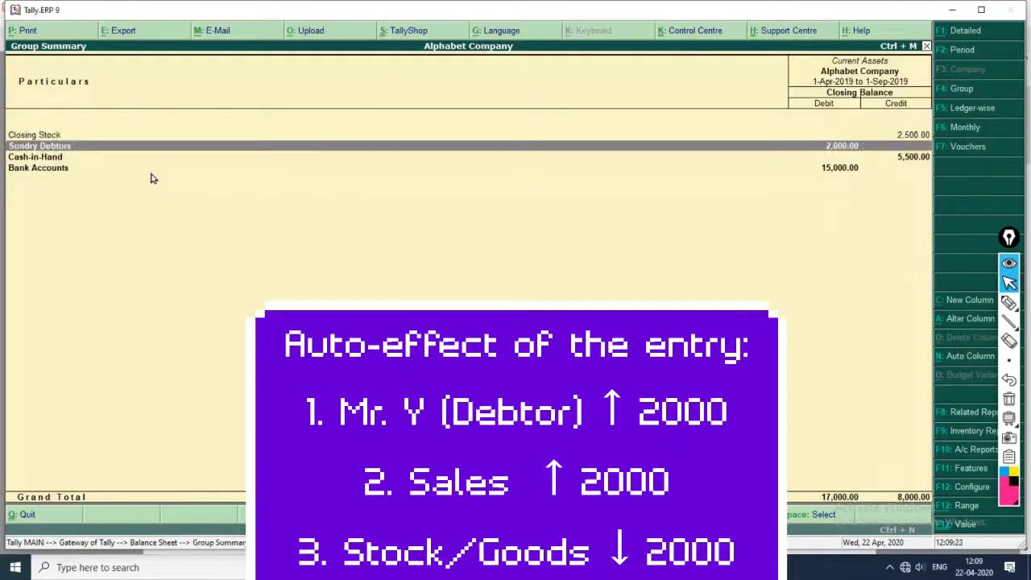
{"action": "key", "text": "Return"}
{"action": "key", "text": "Return"}
{"action": "key", "text": "Escape"}
{"action": "key", "text": "Escape"}
{"action": "key", "text": "Escape"}
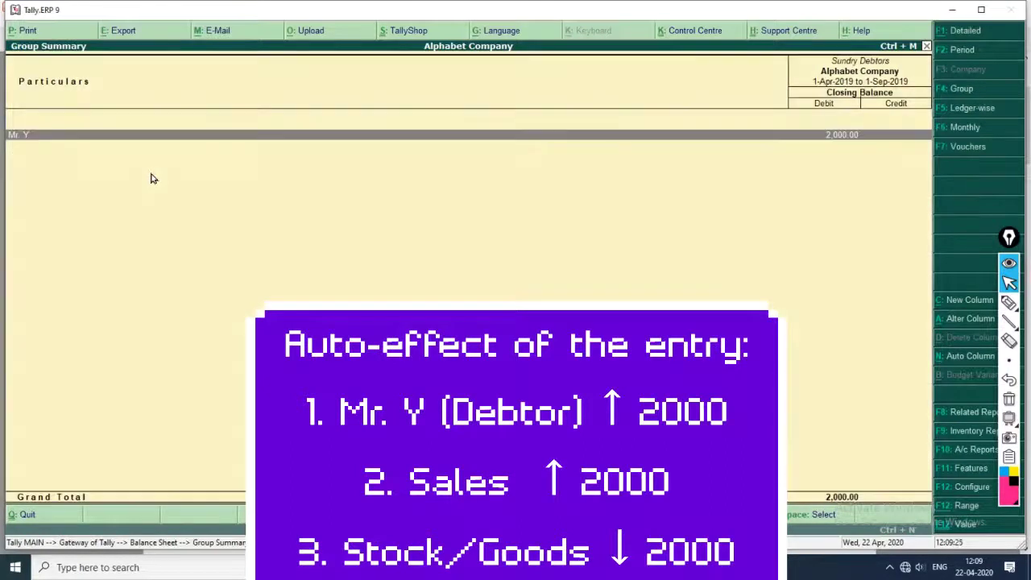
Step: Review the liabilities in the Balance Sheet and inspect the Furniture ledger under Fixed Assets
{"action": "key", "text": "Up"}
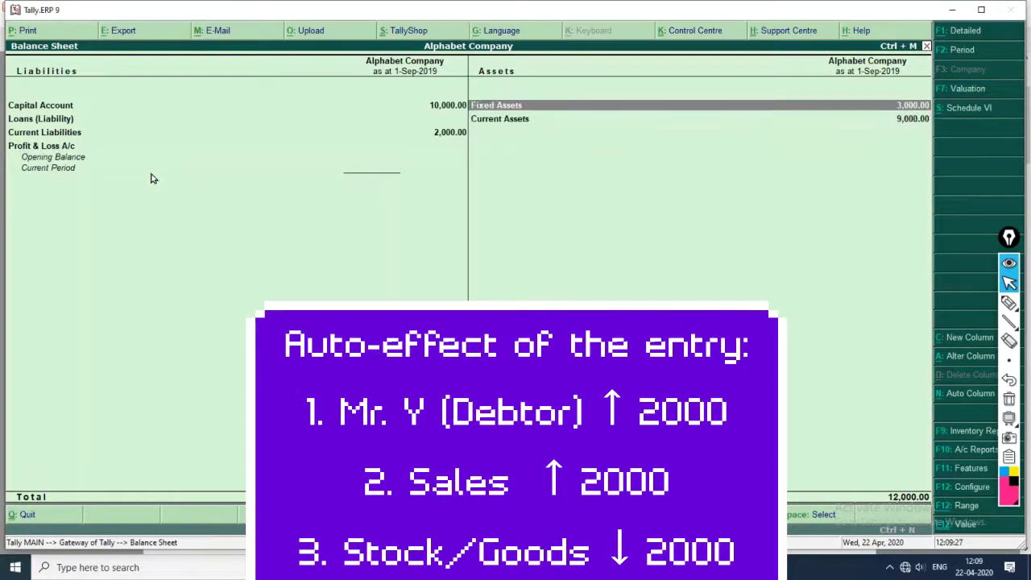
{"action": "key", "text": "Left"}
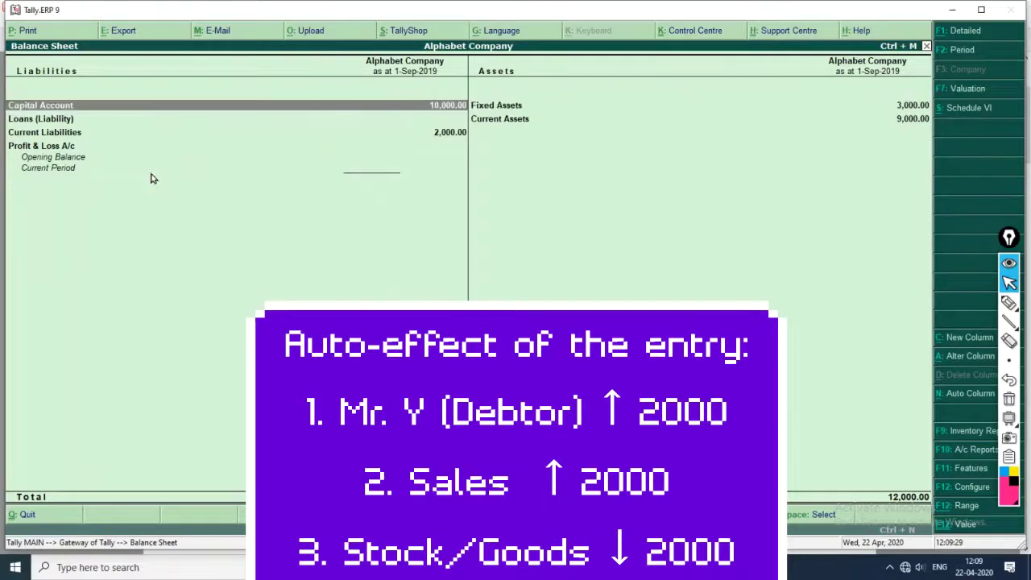
{"action": "key", "text": "Down"}
{"action": "key", "text": "Down"}
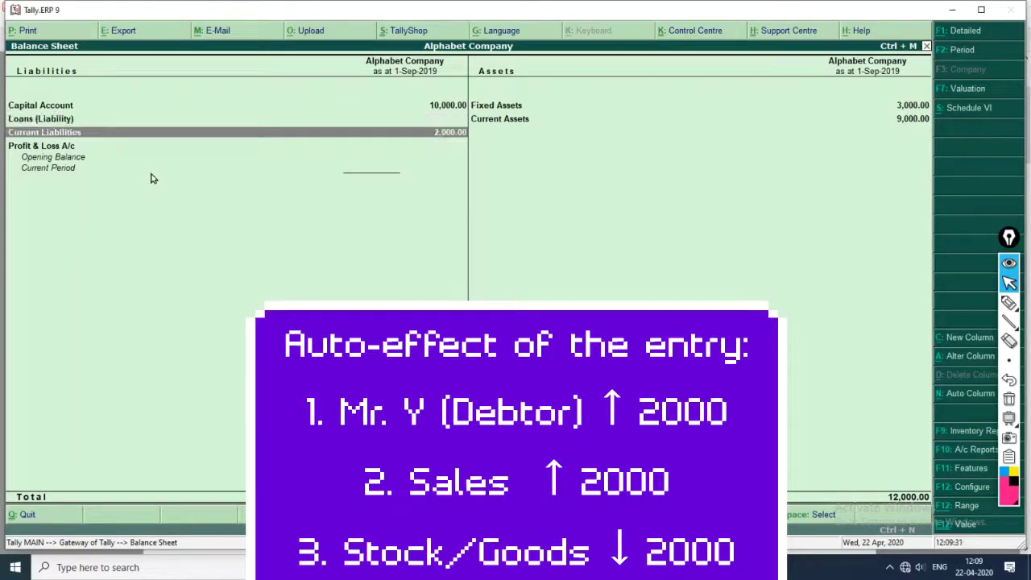
{"action": "key", "text": "Up"}
{"action": "key", "text": "Up"}
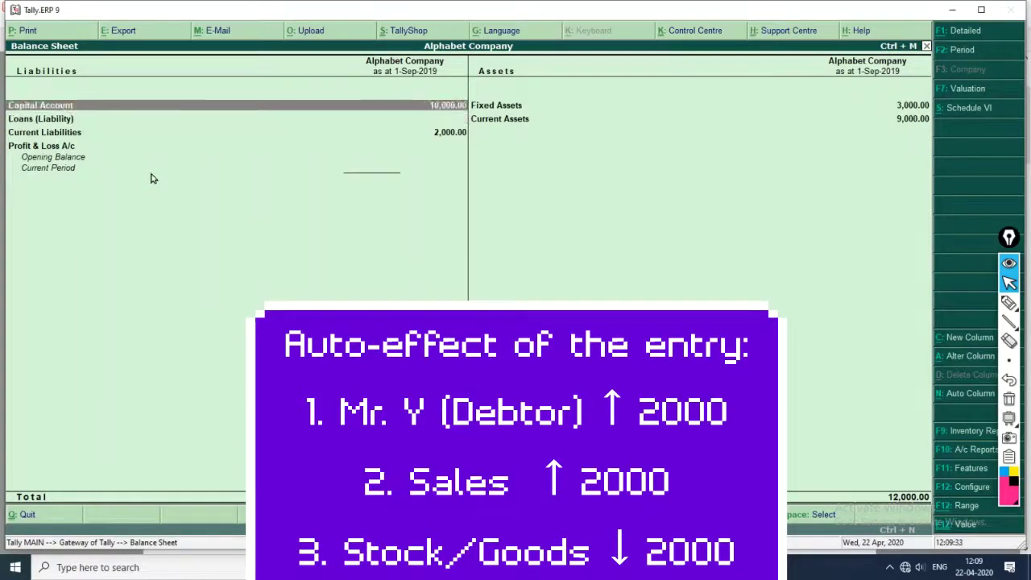
{"action": "key", "text": "Right"}
{"action": "key", "text": "Return"}
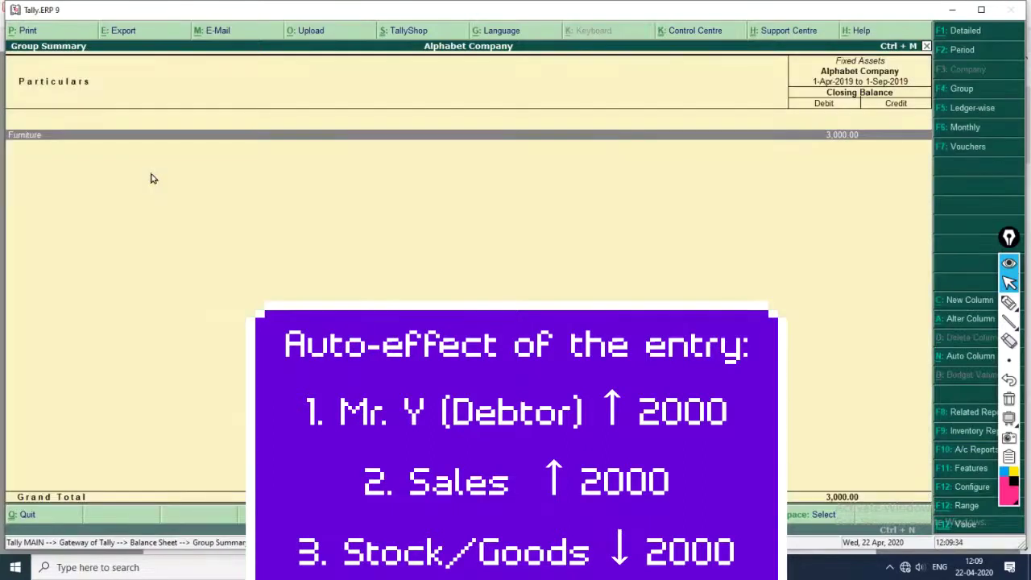
{"action": "key", "text": "Return"}
{"action": "key", "text": "Escape"}
{"action": "key", "text": "Escape"}
Step: Trace Closing Stock under Current Assets to the Microphone item's September vouchers
{"action": "key", "text": "Down"}
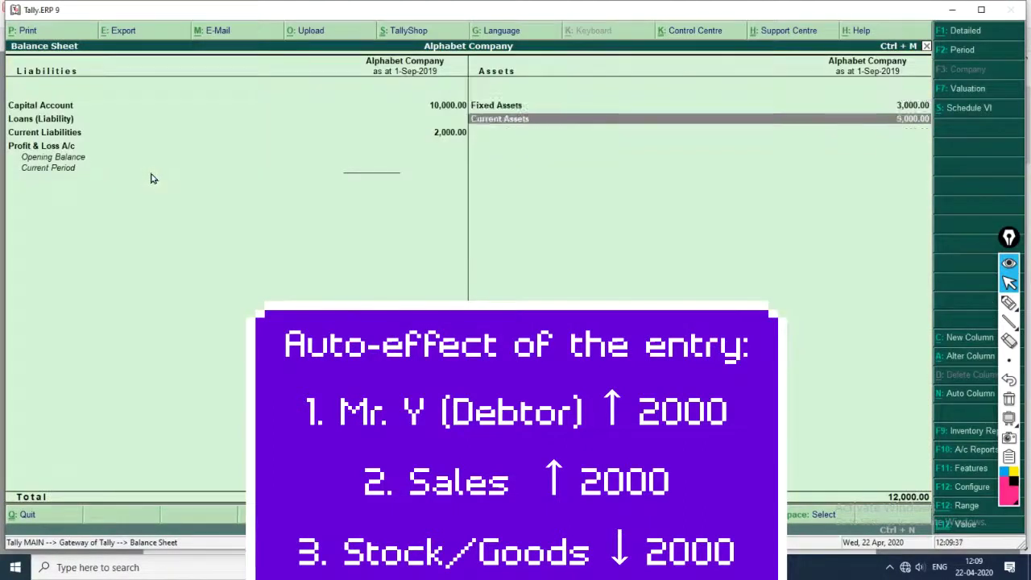
{"action": "key", "text": "Return"}
{"action": "key", "text": "Down"}
{"action": "key", "text": "Down"}
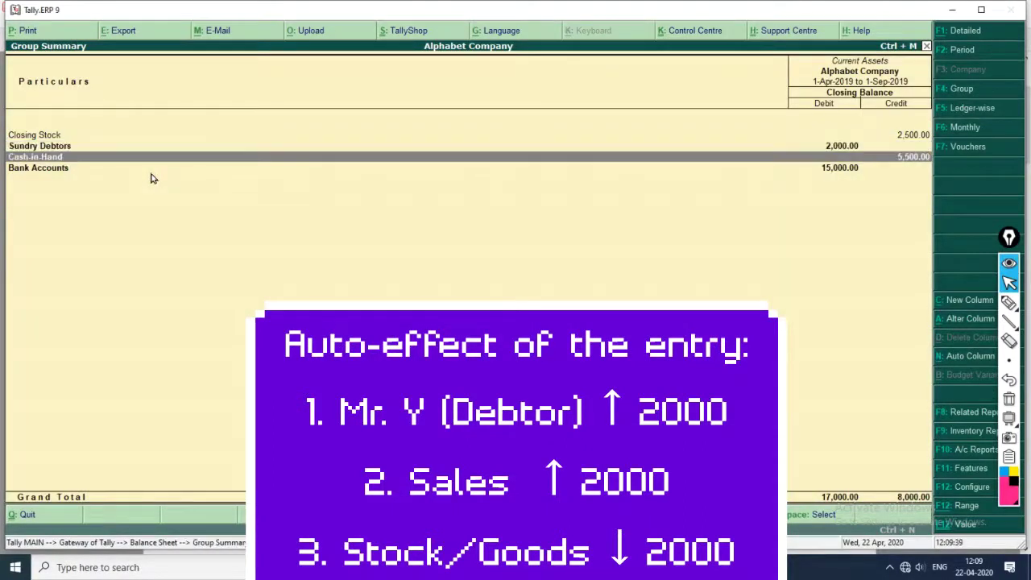
{"action": "key", "text": "Up"}
{"action": "key", "text": "Up"}
{"action": "key", "text": "Return"}
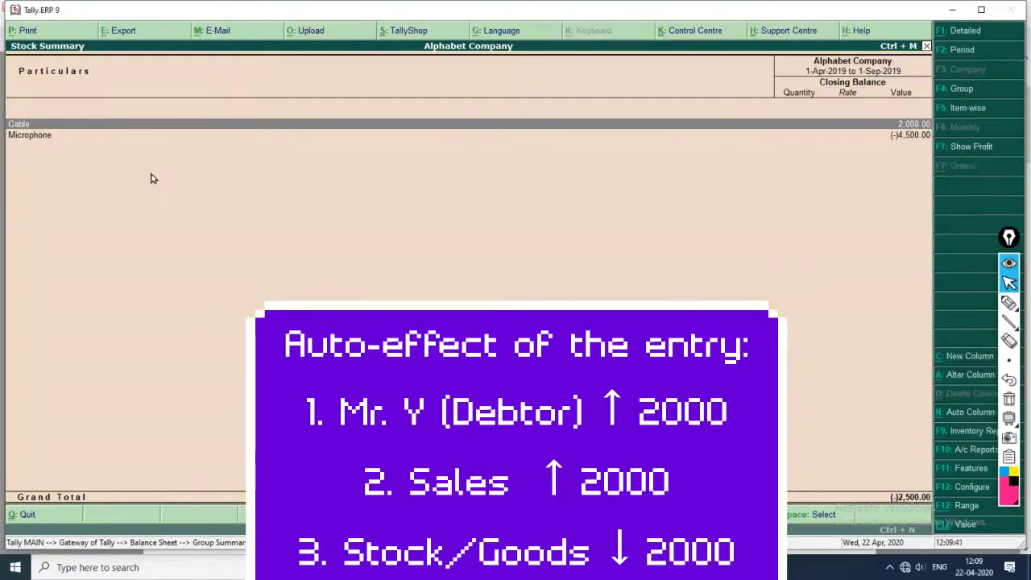
{"action": "key", "text": "Down"}
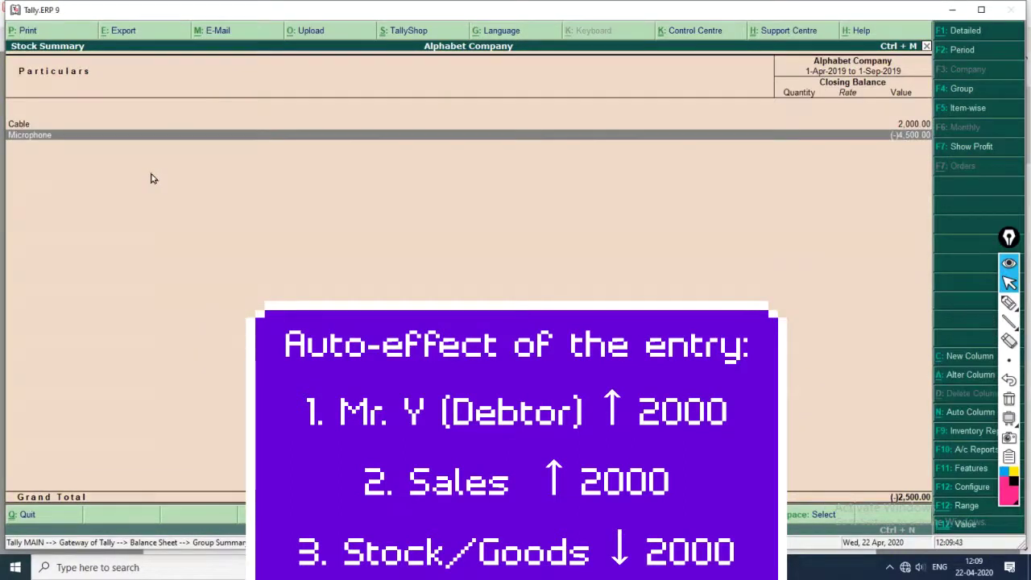
{"action": "key", "text": "Return"}
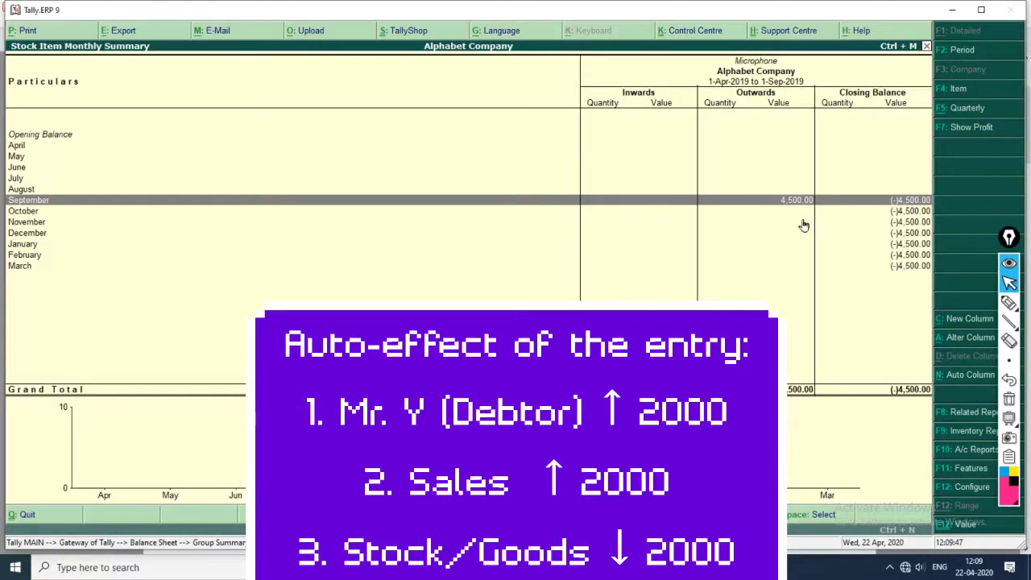
{"action": "key", "text": "Return"}
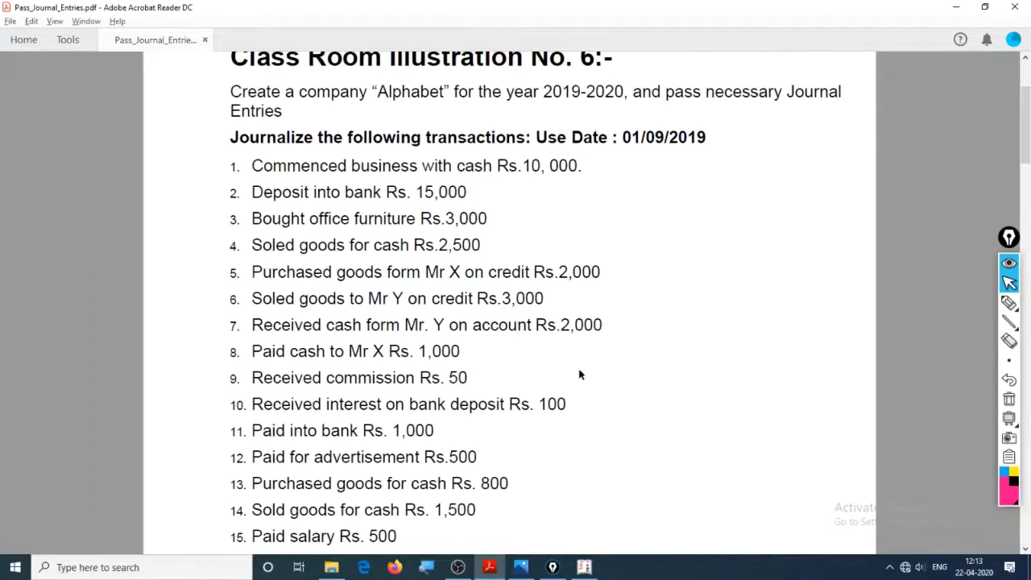
Step: Switch to Pass_Journal_Entries.pdf, review the transaction list and select the text of transaction 6, the credit sale to Mr Y
{"action": "scroll", "coordinate": [548, 361], "scroll_direction": "down", "scroll_amount": 3}
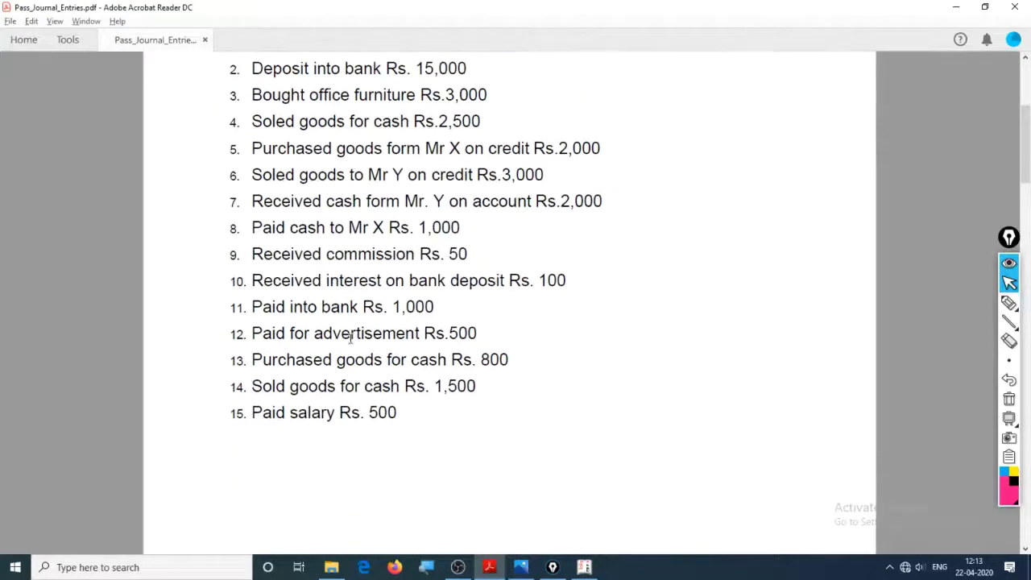
{"action": "scroll", "coordinate": [362, 348], "scroll_direction": "down", "scroll_amount": 2}
{"action": "scroll", "coordinate": [257, 172], "scroll_direction": "up", "scroll_amount": 3}
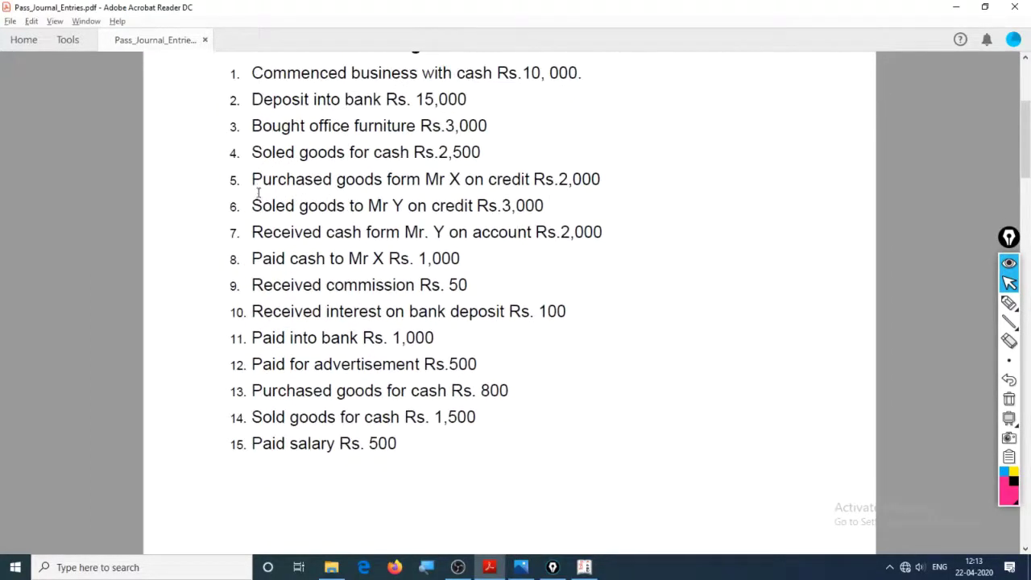
{"action": "left_click_drag", "start_coordinate": [253, 205], "coordinate": [525, 211]}
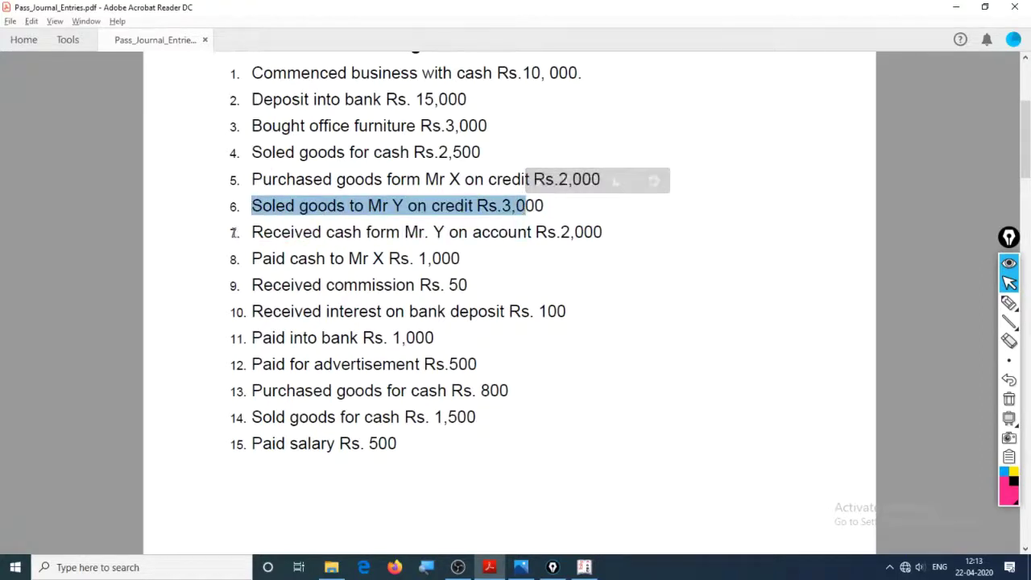
Step: Examine the solution table for each transaction's voucher type, ledgers, groups, principles and amounts
{"action": "scroll", "coordinate": [234, 232], "scroll_direction": "down", "scroll_amount": 1}
{"action": "scroll", "coordinate": [234, 232], "scroll_direction": "down", "scroll_amount": 7}
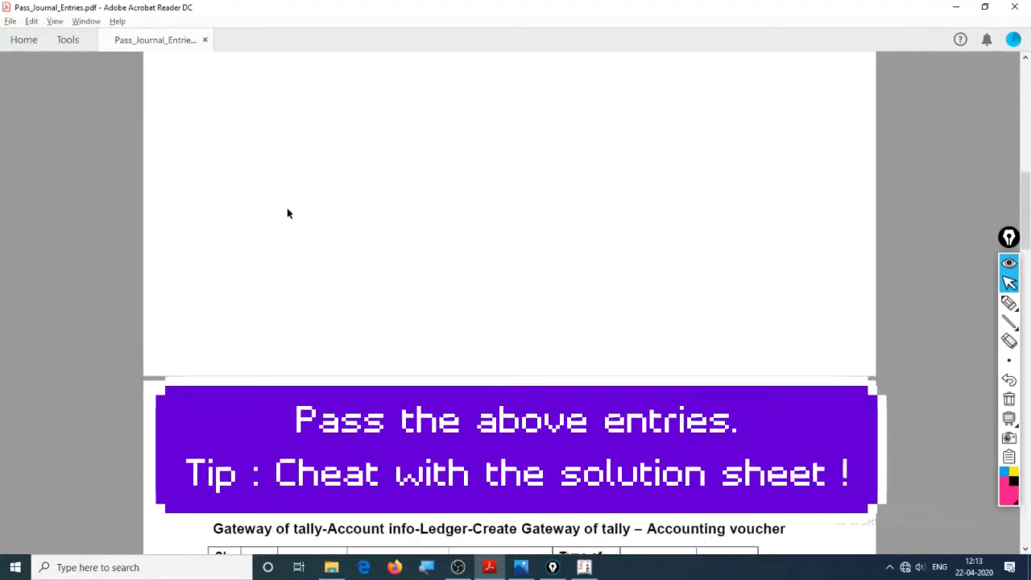
{"action": "scroll", "coordinate": [290, 214], "scroll_direction": "down", "scroll_amount": 3}
{"action": "scroll", "coordinate": [296, 374], "scroll_direction": "down", "scroll_amount": 6}
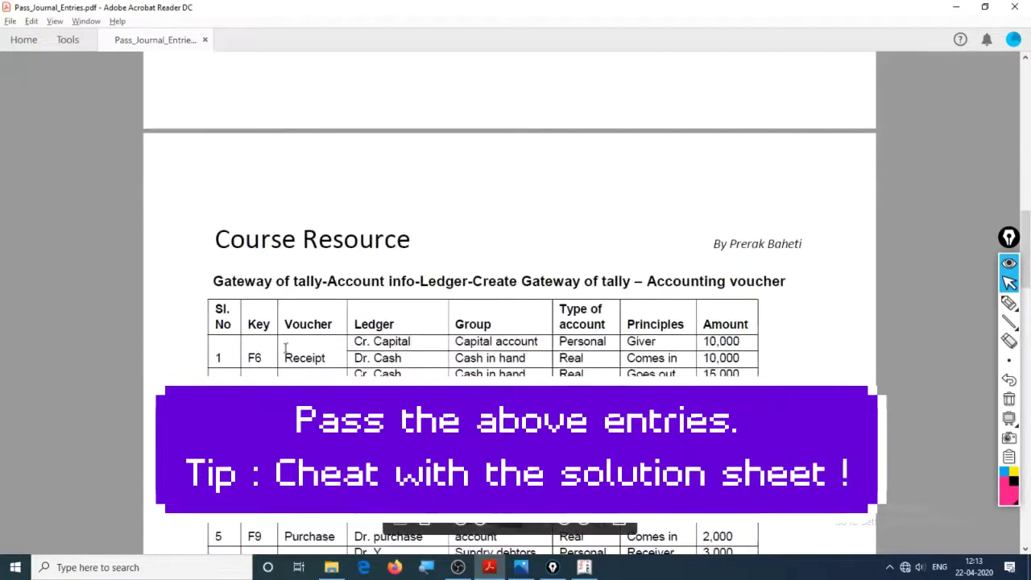
{"action": "scroll", "coordinate": [397, 258], "scroll_direction": "down", "scroll_amount": 2}
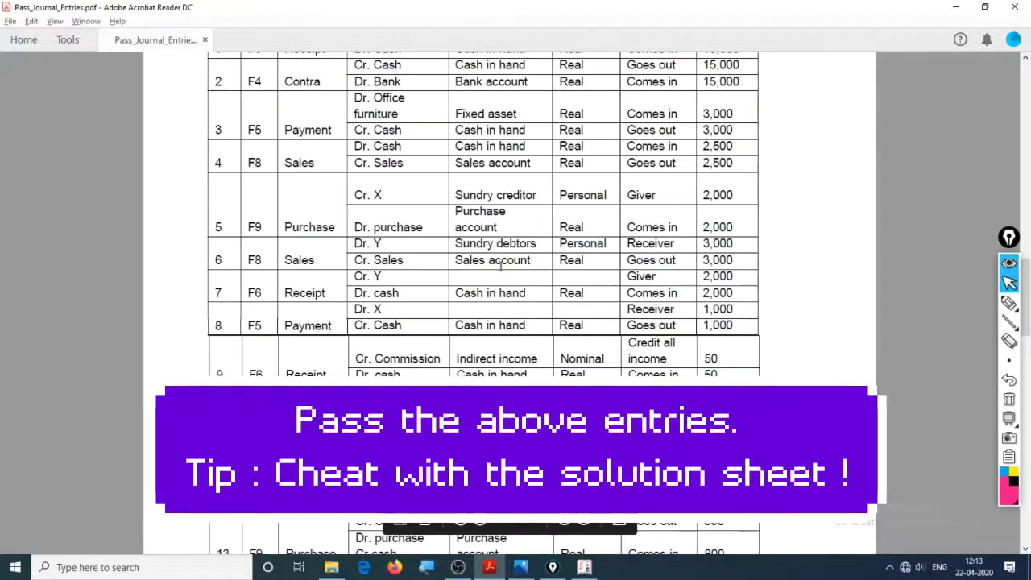
Step: Select the text of transaction 7, cash received from Mr. Y, and look it up in the solution table
{"action": "scroll", "coordinate": [326, 207], "scroll_direction": "up", "scroll_amount": 10}
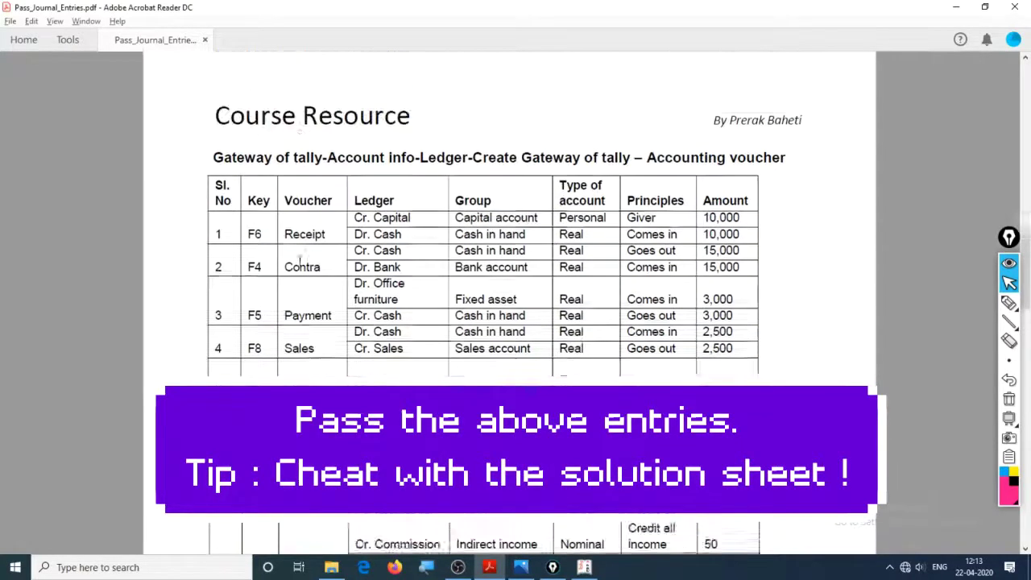
{"action": "scroll", "coordinate": [300, 266], "scroll_direction": "up", "scroll_amount": 6}
{"action": "left_click_drag", "start_coordinate": [282, 142], "coordinate": [558, 145]}
{"action": "scroll", "coordinate": [398, 271], "scroll_direction": "down", "scroll_amount": 10}
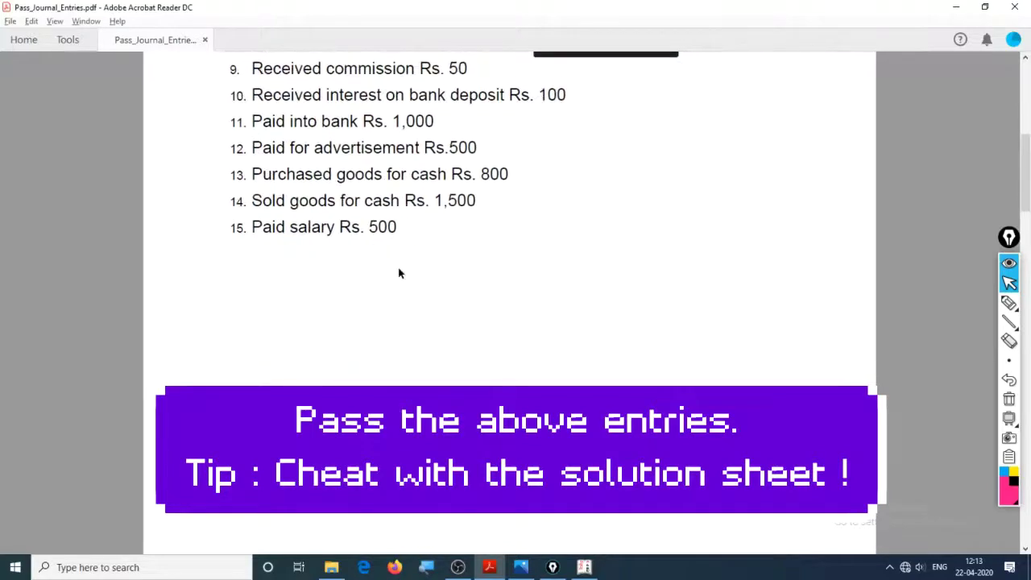
{"action": "scroll", "coordinate": [398, 282], "scroll_direction": "down", "scroll_amount": 12}
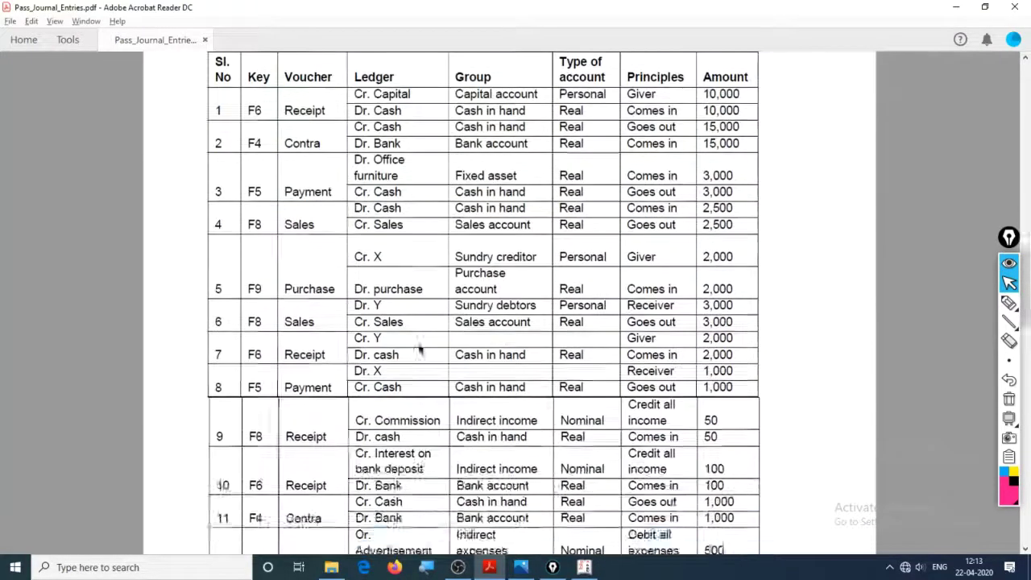
Step: Return to the transaction list and select the amount in transaction 6 and the "Y on account Rs.2,000" text in transaction 7
{"action": "scroll", "coordinate": [420, 347], "scroll_direction": "up", "scroll_amount": 11}
{"action": "scroll", "coordinate": [418, 346], "scroll_direction": "up", "scroll_amount": 8}
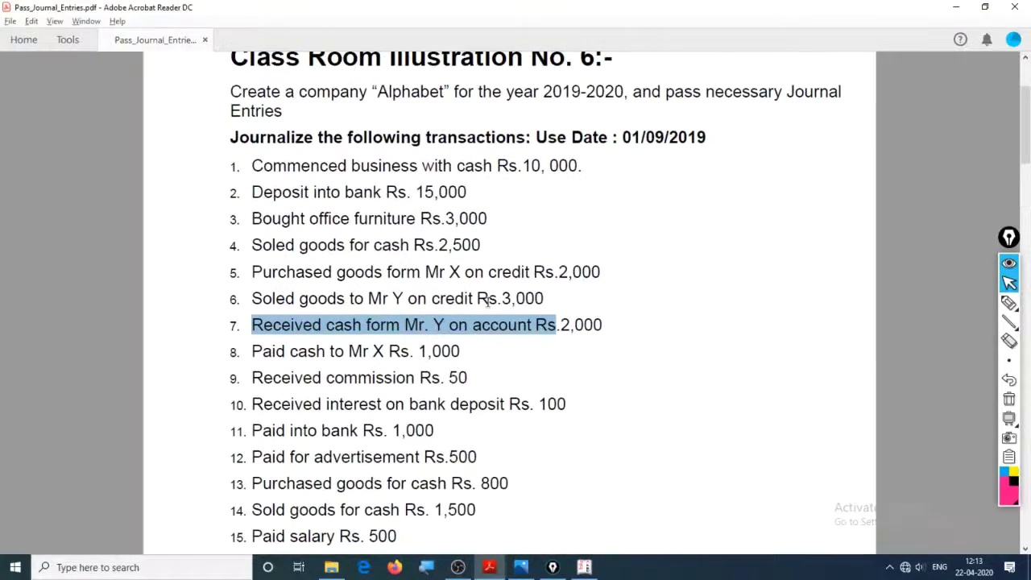
{"action": "left_click_drag", "start_coordinate": [500, 299], "coordinate": [525, 302]}
{"action": "left_click_drag", "start_coordinate": [433, 324], "coordinate": [602, 326]}
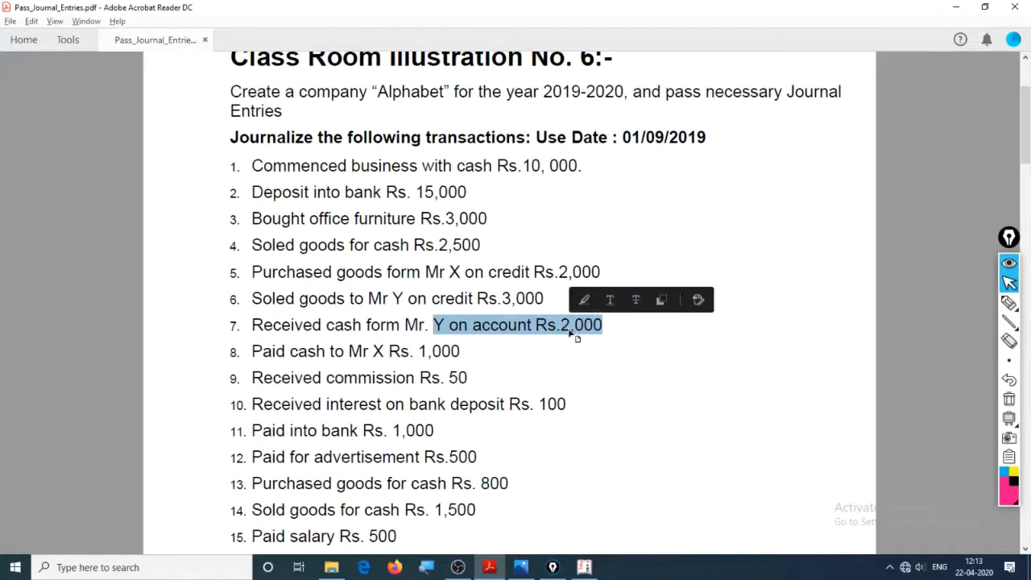
Step: Select row 7 of the solution table, from the F6 Receipt voucher through its ledgers, principles and amounts
{"action": "scroll", "coordinate": [464, 345], "scroll_direction": "down", "scroll_amount": 10}
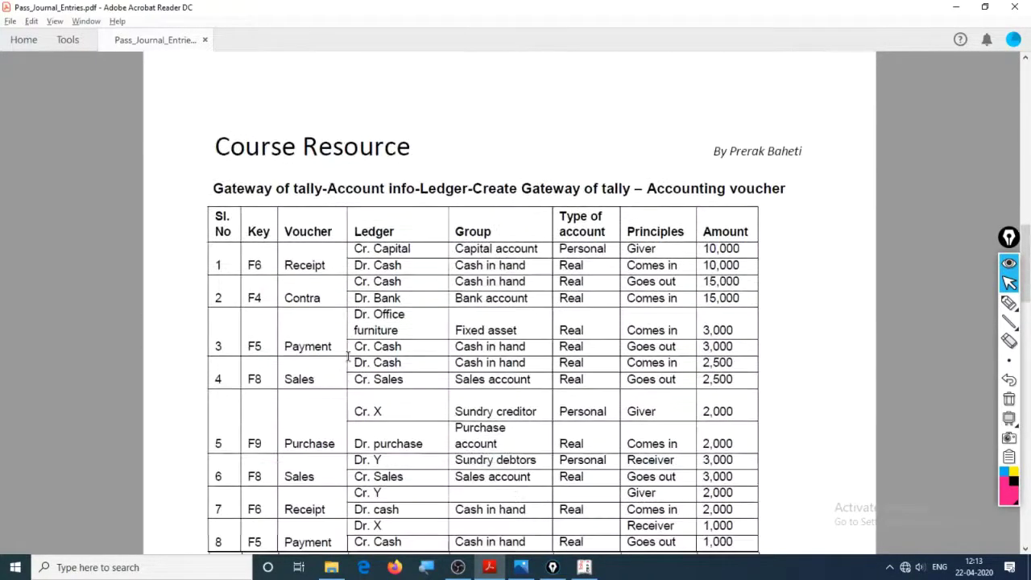
{"action": "scroll", "coordinate": [306, 425], "scroll_direction": "down", "scroll_amount": 1}
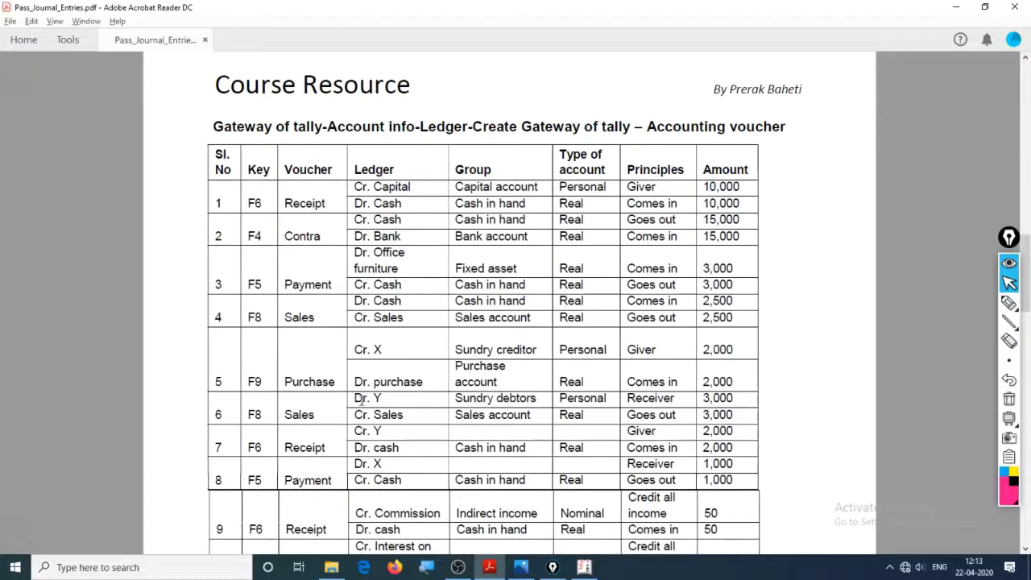
{"action": "left_click_drag", "start_coordinate": [228, 444], "coordinate": [386, 452]}
{"action": "mouse_move", "coordinate": [471, 458]}
{"action": "left_mouse_down"}
{"action": "mouse_move", "coordinate": [808, 466]}
{"action": "mouse_move", "coordinate": [739, 434]}
{"action": "mouse_move", "coordinate": [741, 449]}
{"action": "left_mouse_up"}
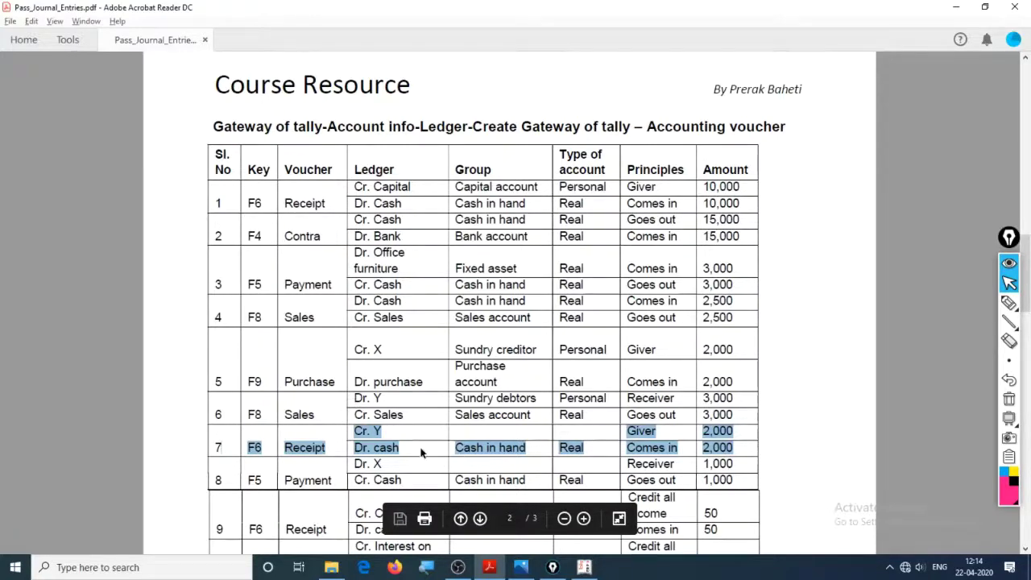
Step: Go back to the transaction list and look over all its entries through transaction 15
{"action": "scroll", "coordinate": [439, 406], "scroll_direction": "up", "scroll_amount": 10}
{"action": "scroll", "coordinate": [440, 406], "scroll_direction": "up", "scroll_amount": 4}
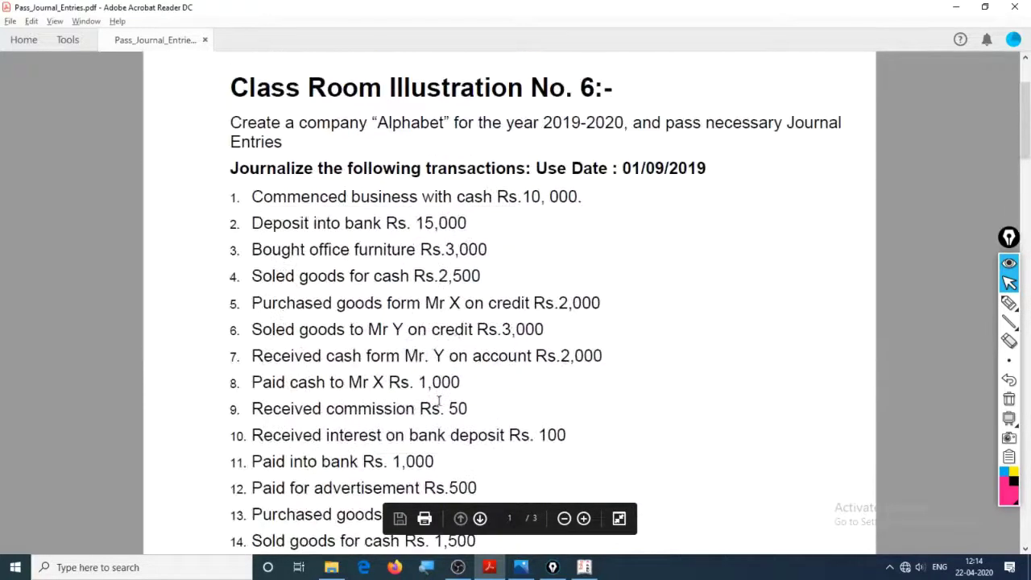
{"action": "scroll", "coordinate": [439, 403], "scroll_direction": "down", "scroll_amount": 3}
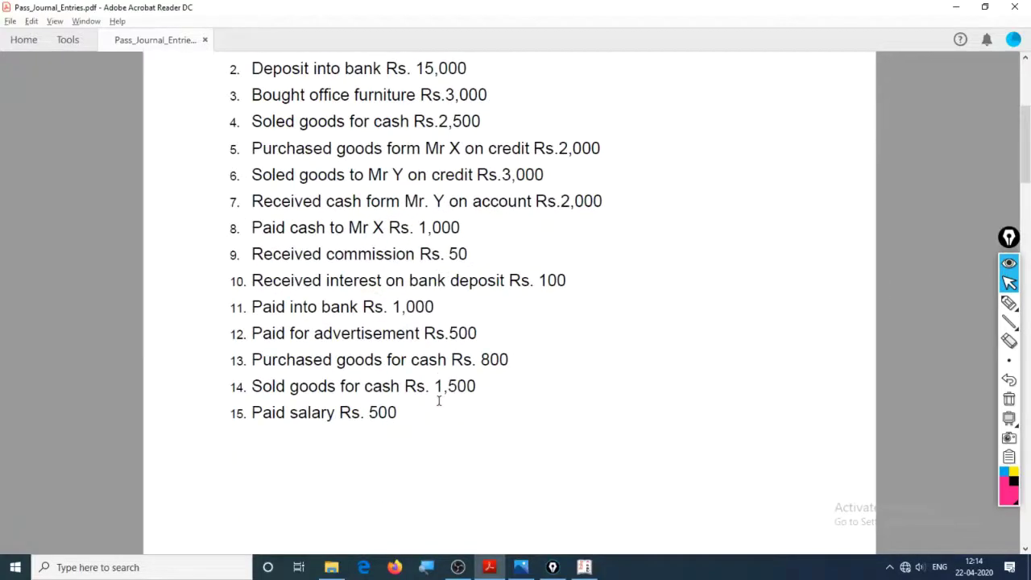